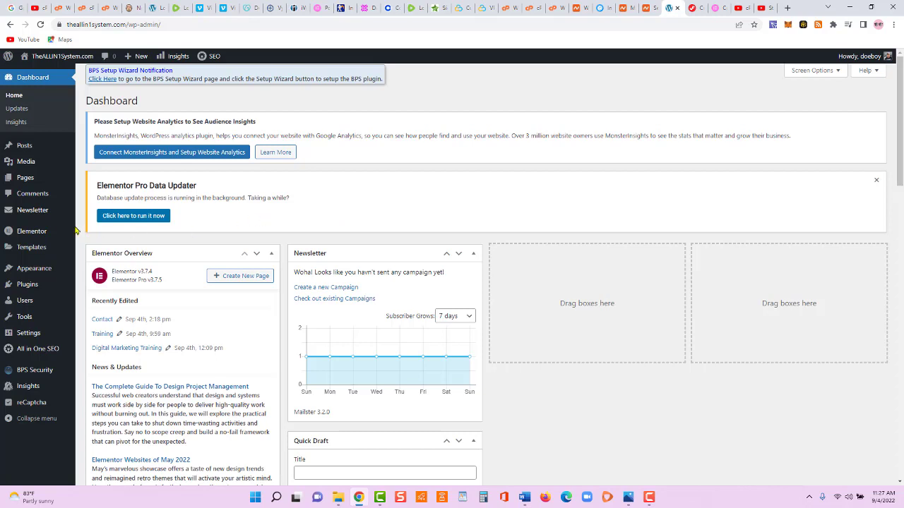
Create and save a new newsletter subscriber list named "Ebook".
mouse_move(49, 211)
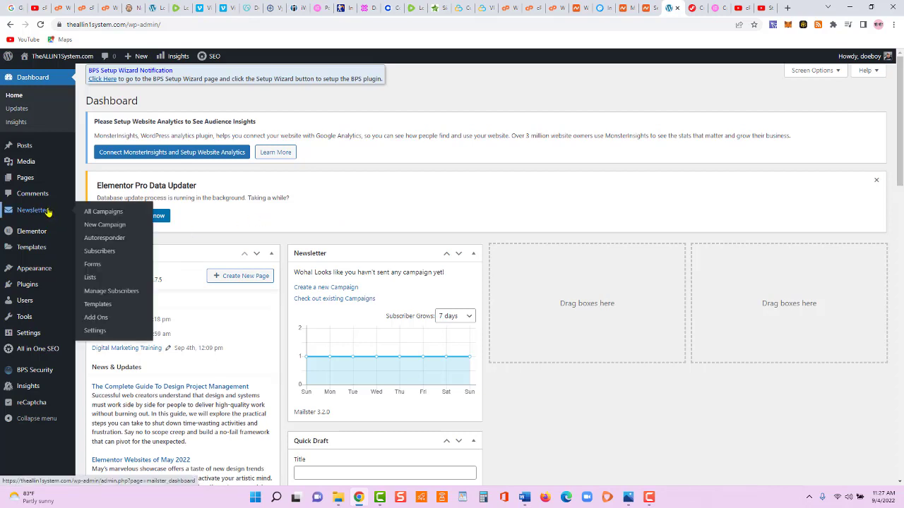
left_click(91, 278)
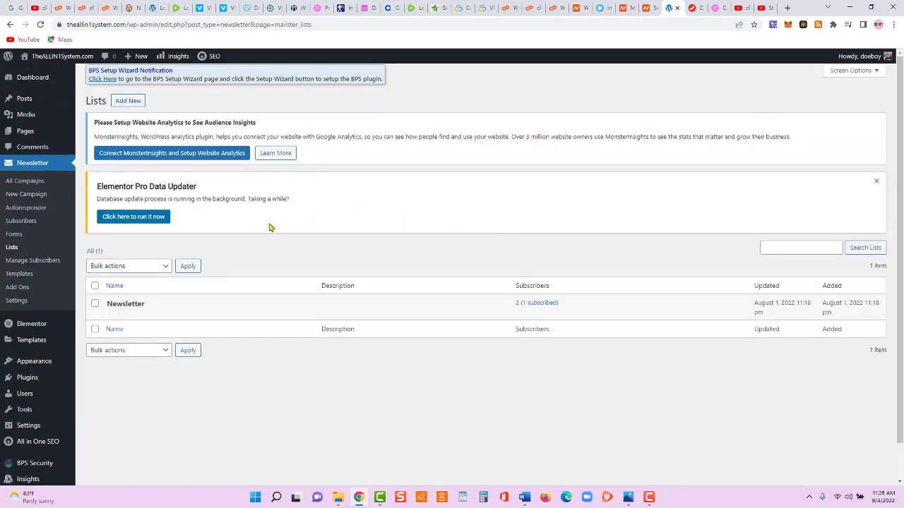
left_click(876, 181)
left_click(128, 102)
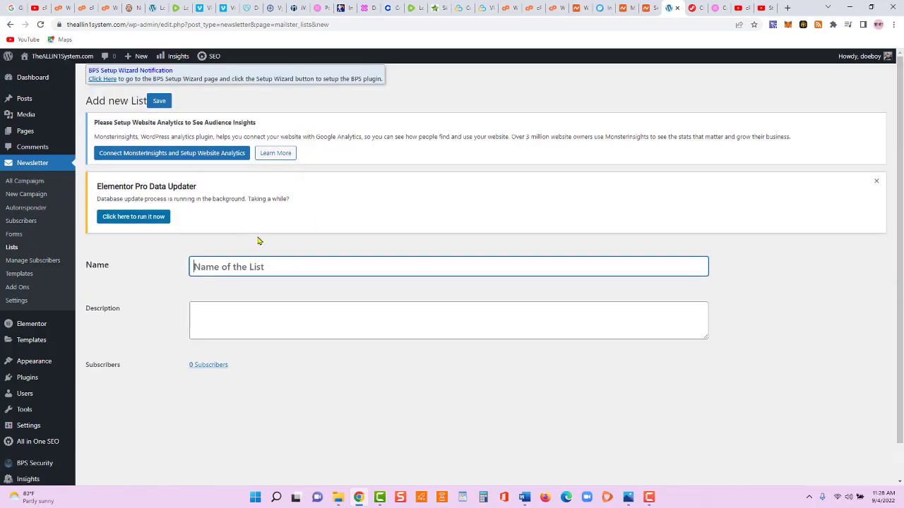
type("Ebook")
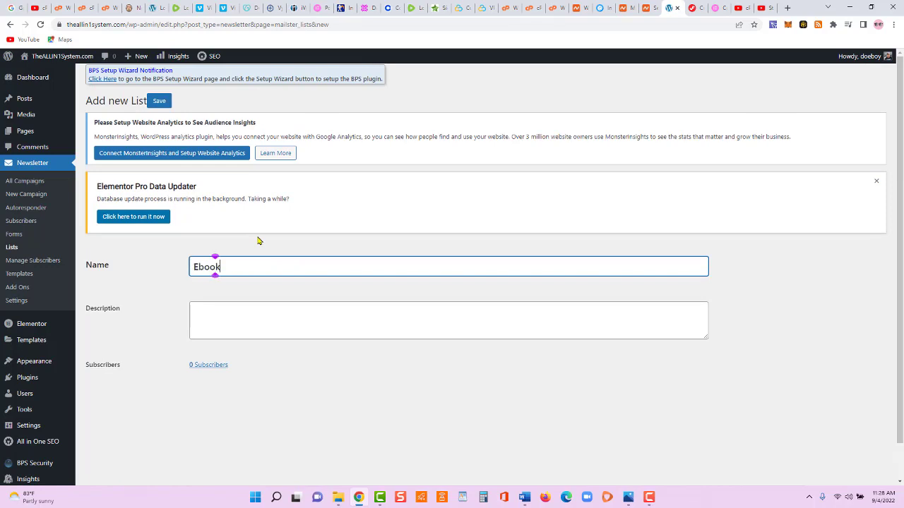
left_click(160, 104)
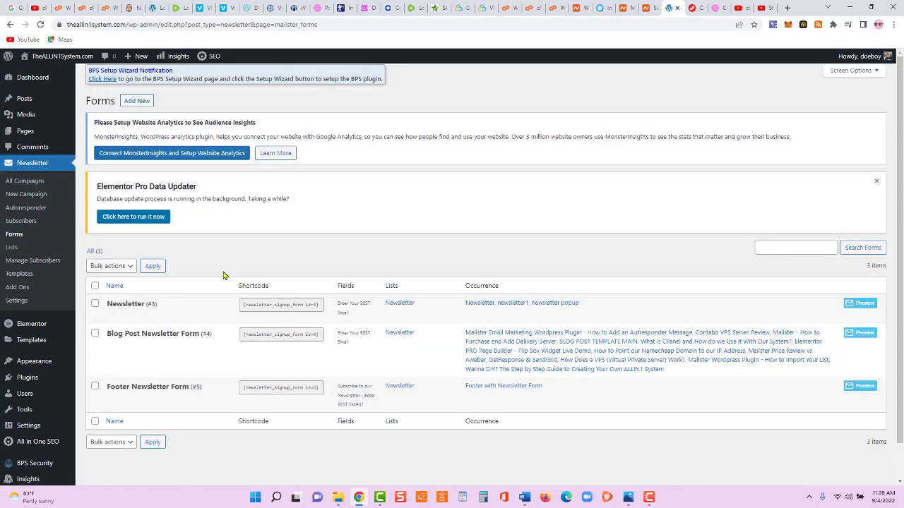
Add a newsletter form named "Ebook Form" with the button label "Get Instant Access!" and save it.
left_click(145, 102)
left_click(187, 387)
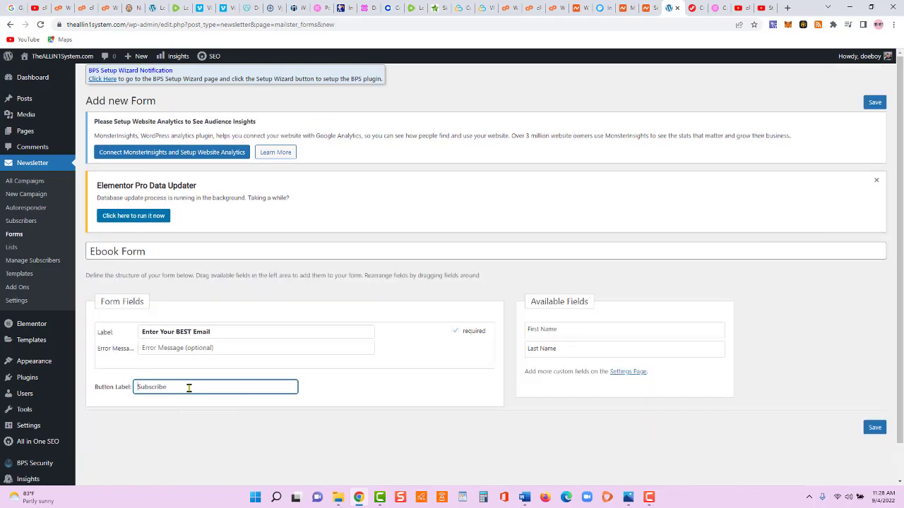
key("ctrl+a")
type("Get")
key("BackSpace")
key("BackSpace")
type("et Instant Access!")
left_click(874, 428)
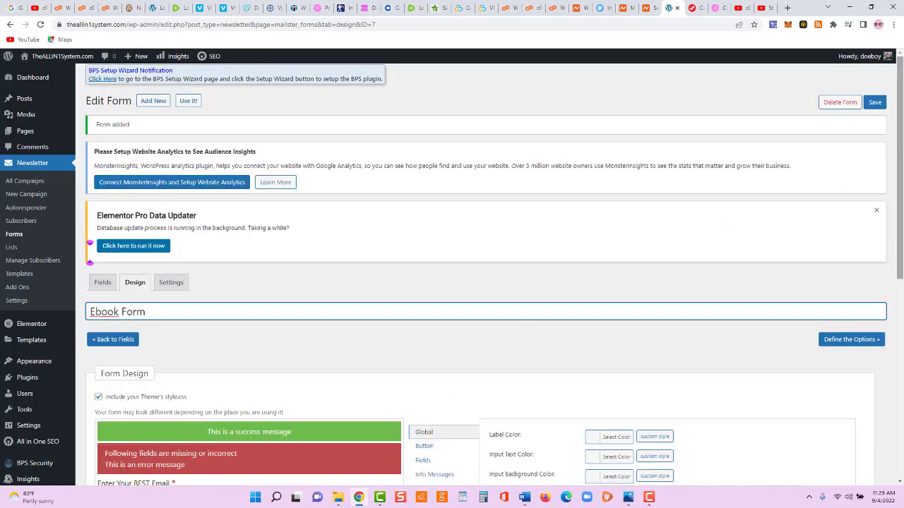
Set the form's global label color to black (#000000), after trying red and blue.
scroll(270, 260, "down", 3)
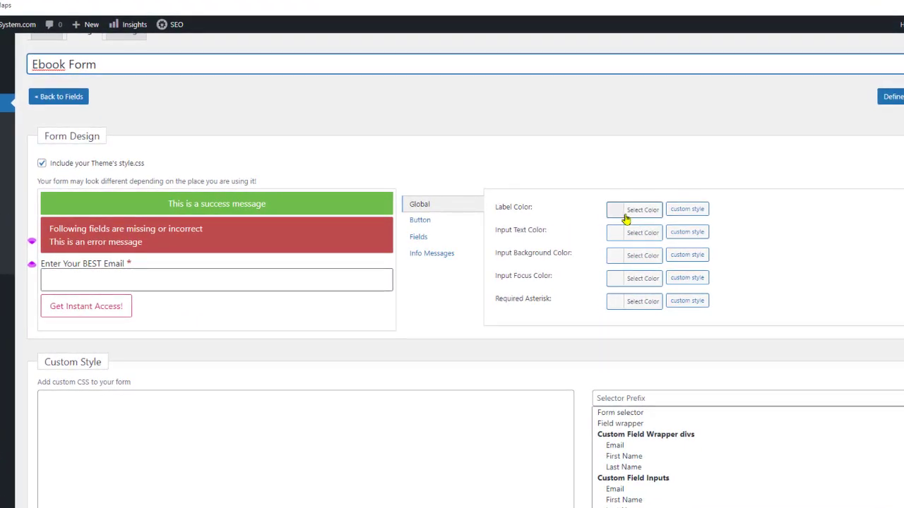
left_click(625, 220)
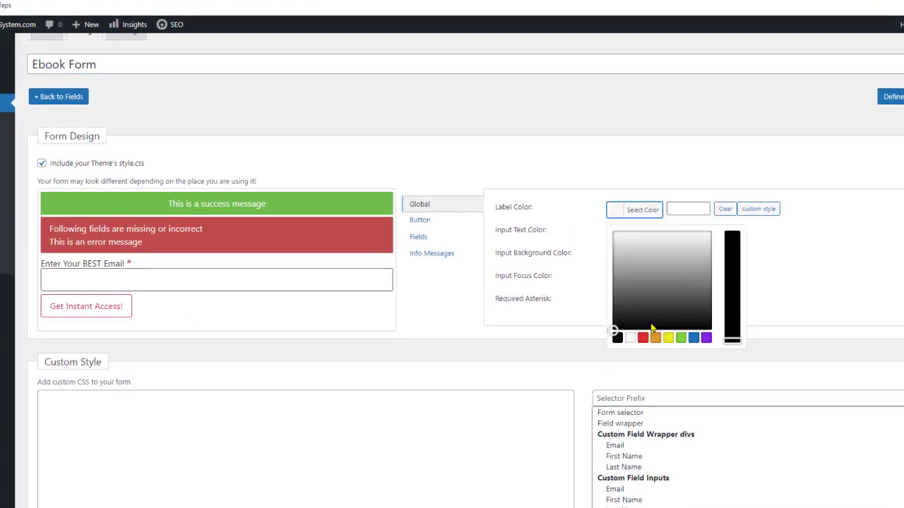
left_click(643, 338)
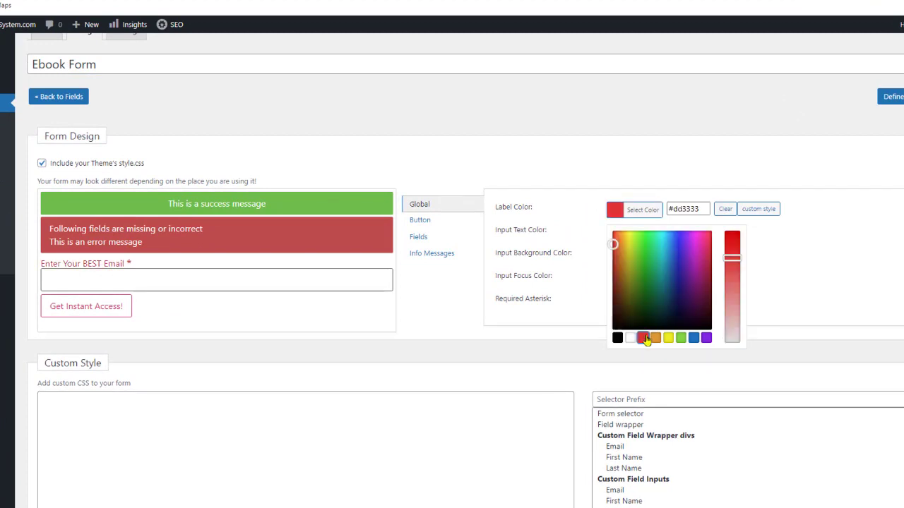
left_click(694, 337)
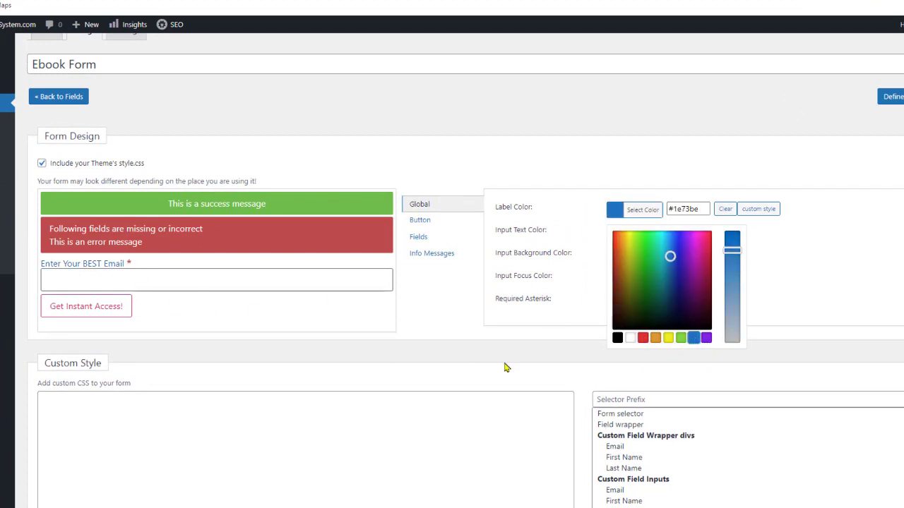
left_click(617, 339)
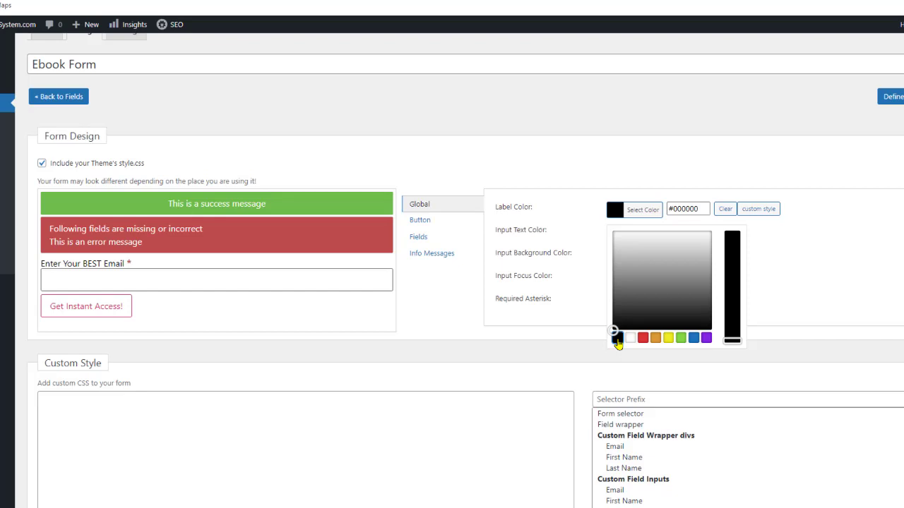
left_click(586, 228)
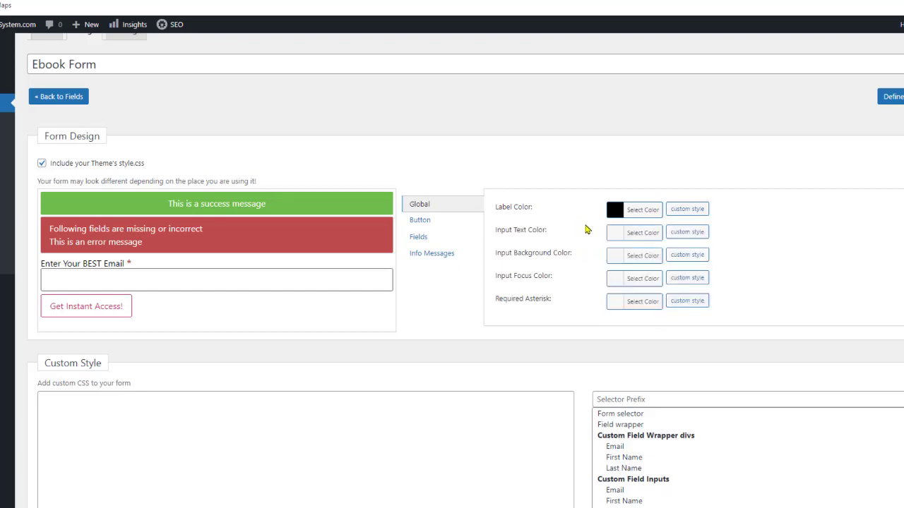
Set the form's global input text color to black (#000000), leaving the input focus color unset.
left_click(615, 238)
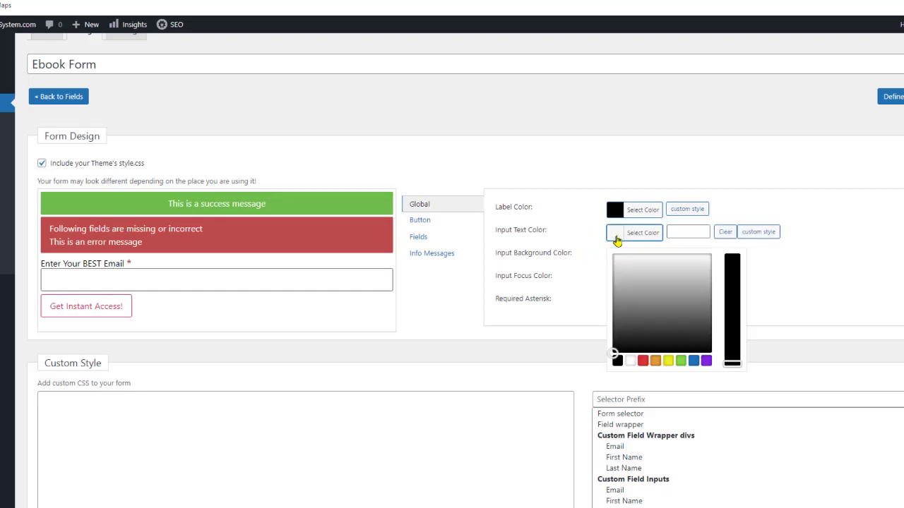
left_click(618, 363)
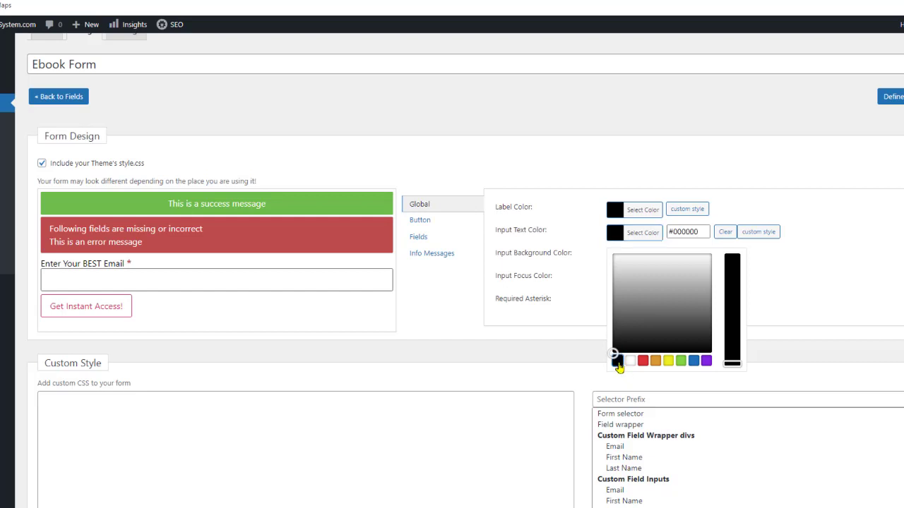
left_click(561, 336)
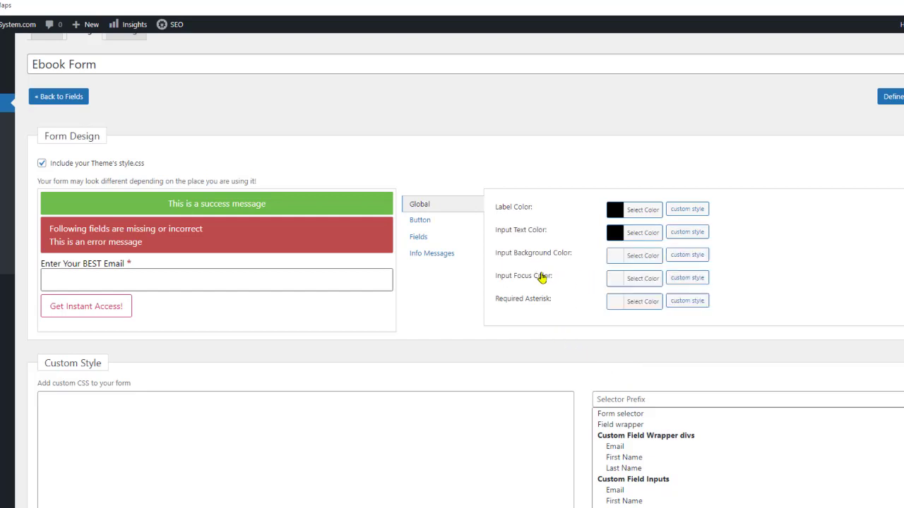
left_click(615, 281)
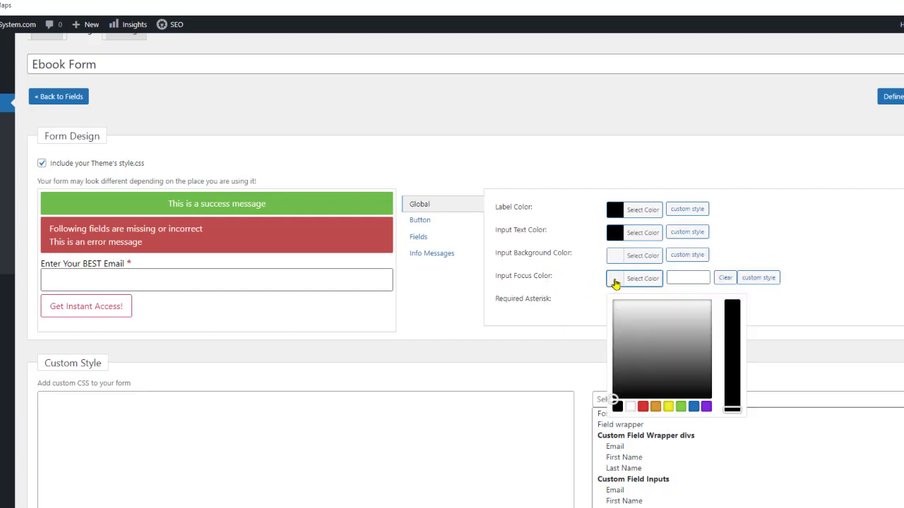
left_click(613, 280)
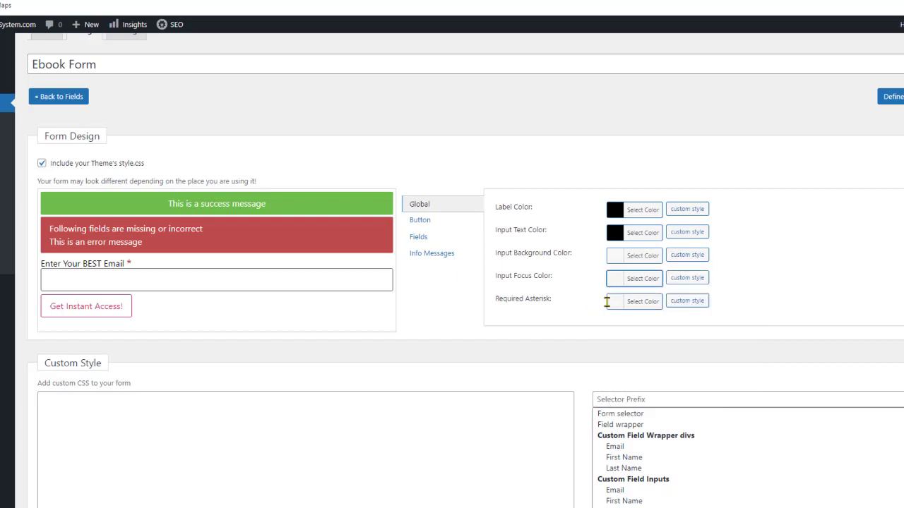
Set the form's required asterisk color to red (#dd3333).
left_click(615, 305)
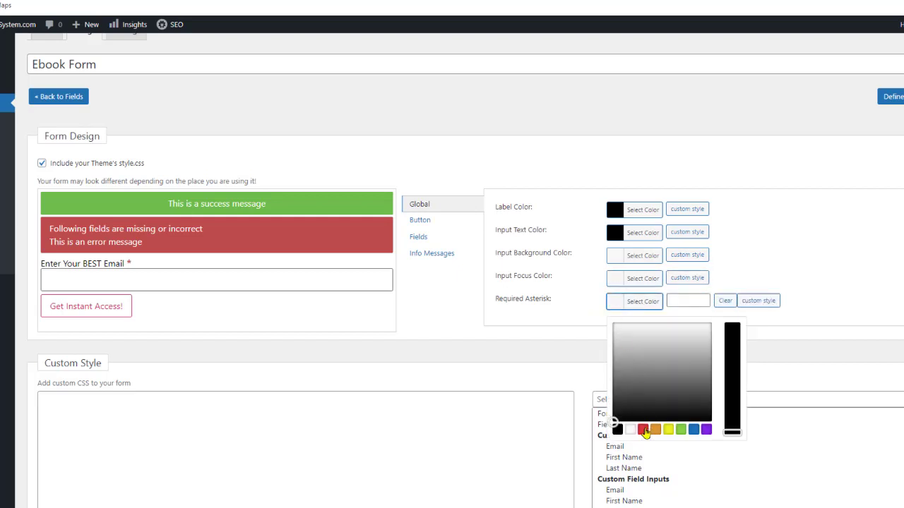
left_click(644, 432)
left_click(694, 432)
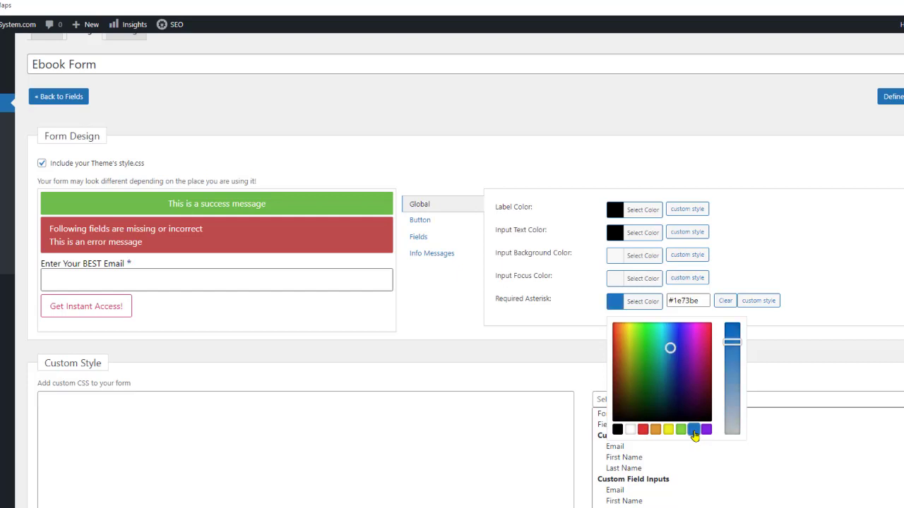
left_click(643, 432)
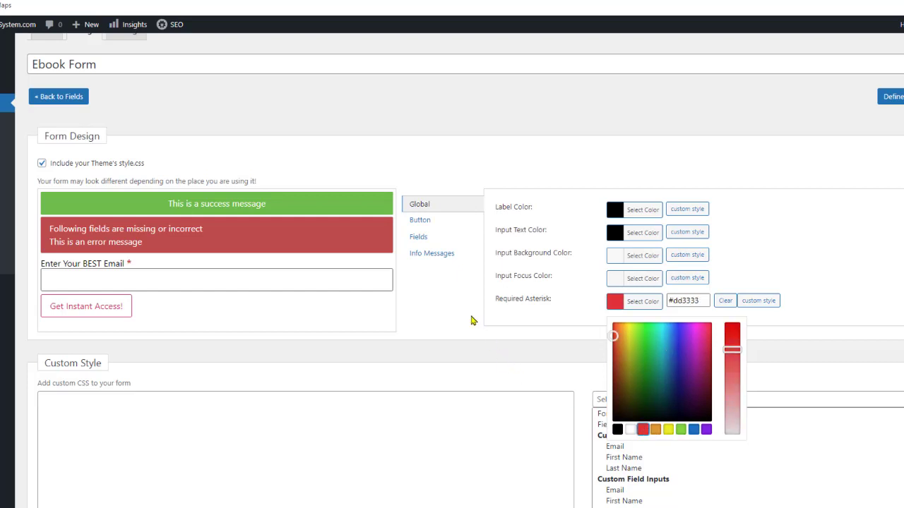
Give the form's submit button a blue (#1e73be) background and white (#ffffff) text.
left_click(424, 222)
left_click(616, 212)
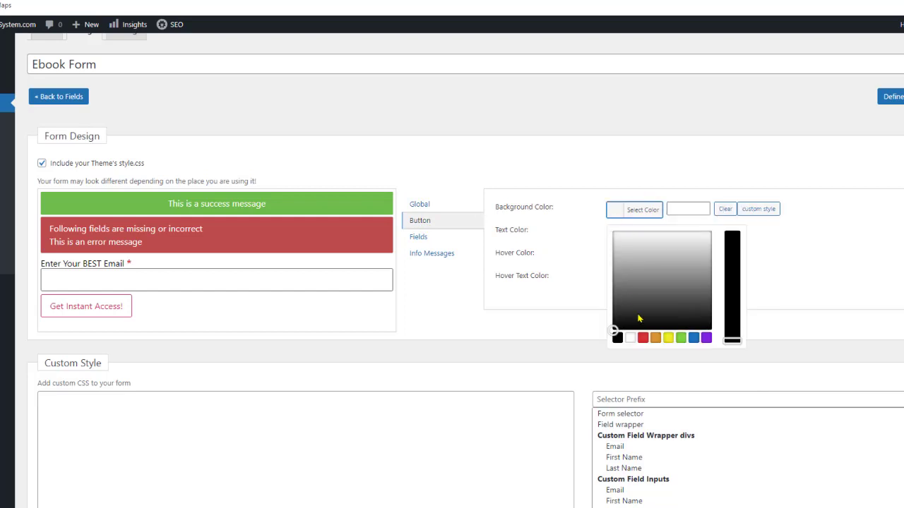
left_click(694, 339)
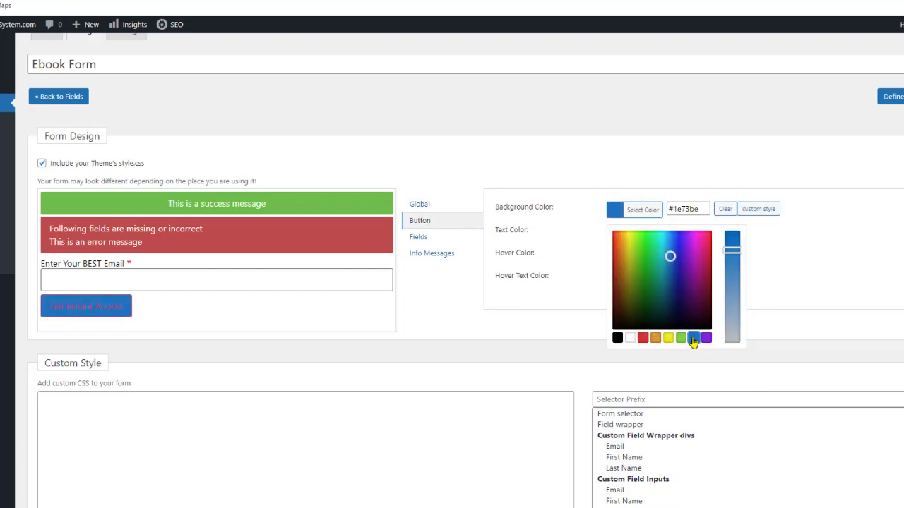
left_click(601, 237)
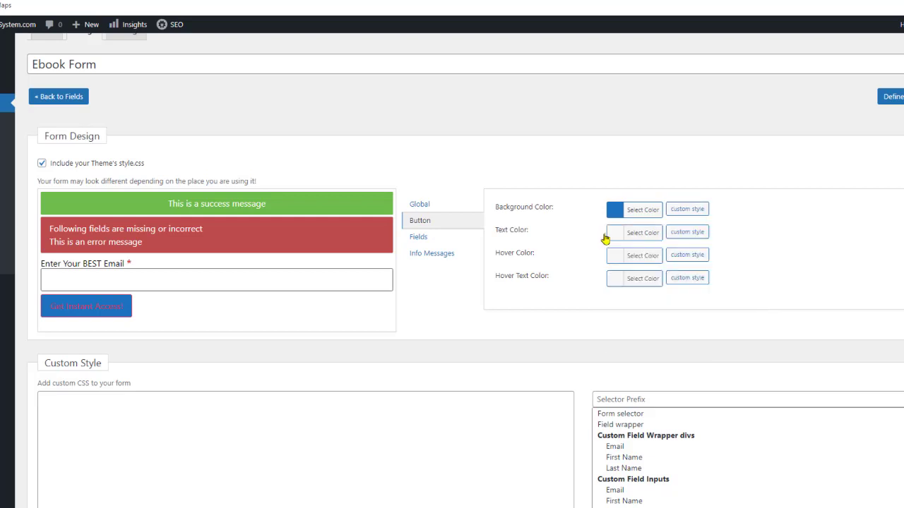
left_click(616, 235)
left_click(631, 361)
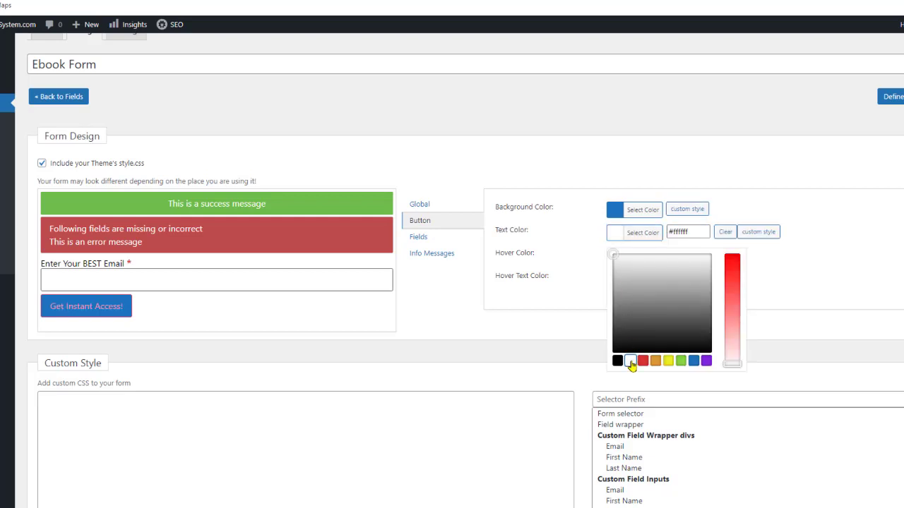
left_click(542, 343)
Set the submit button's hover color to red (#dd3333) and its hover text color to white.
left_click(615, 256)
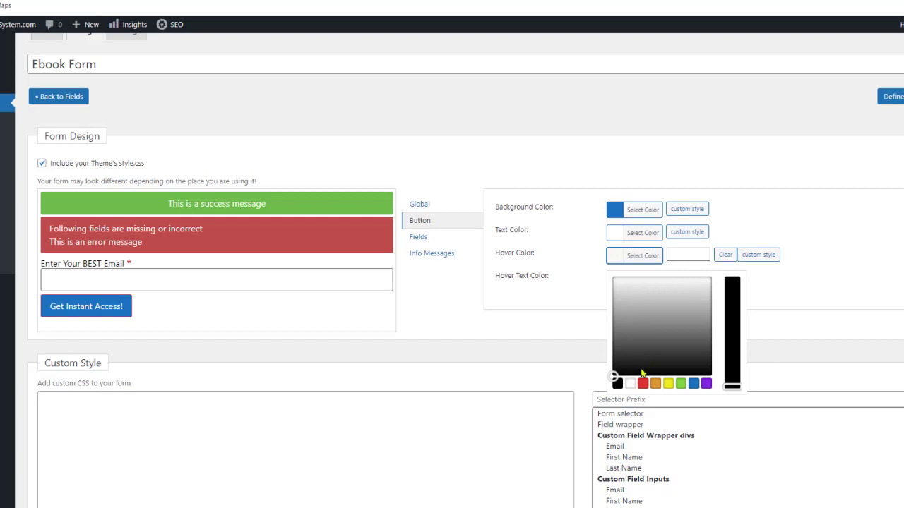
left_click(642, 384)
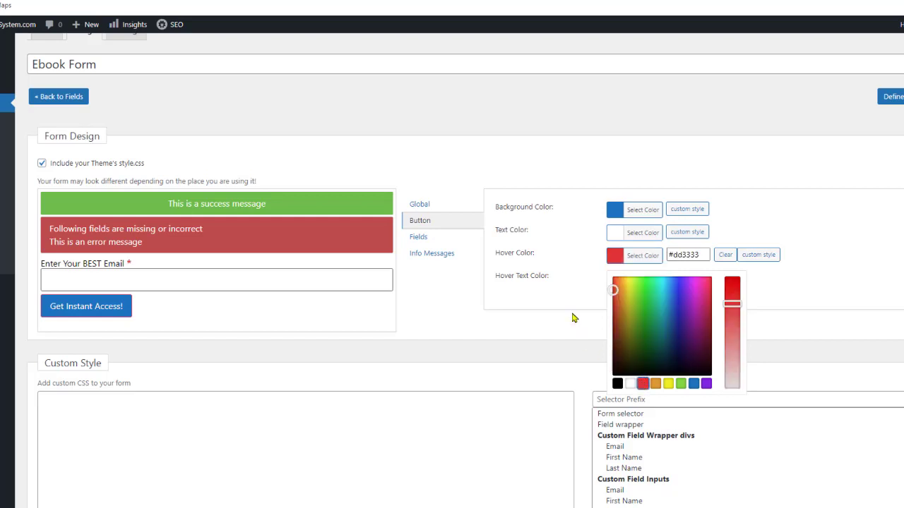
left_click(574, 314)
left_click(613, 283)
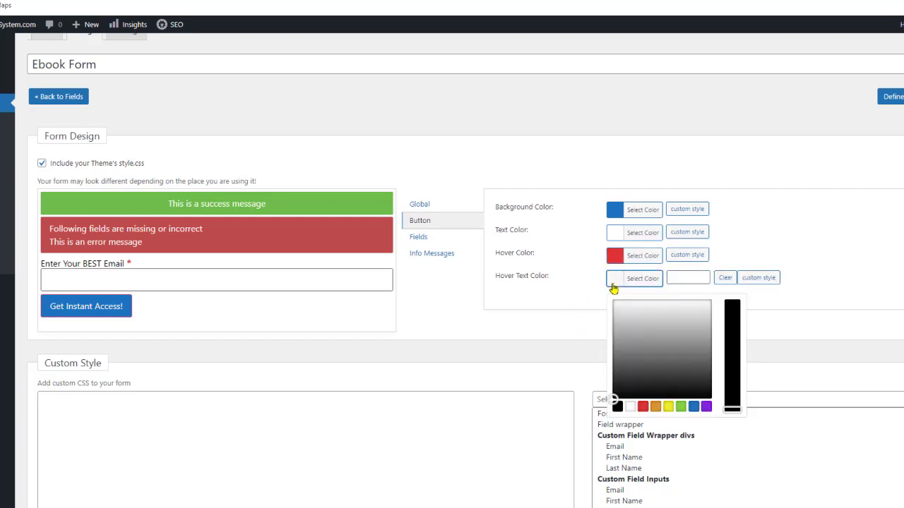
left_click(617, 407)
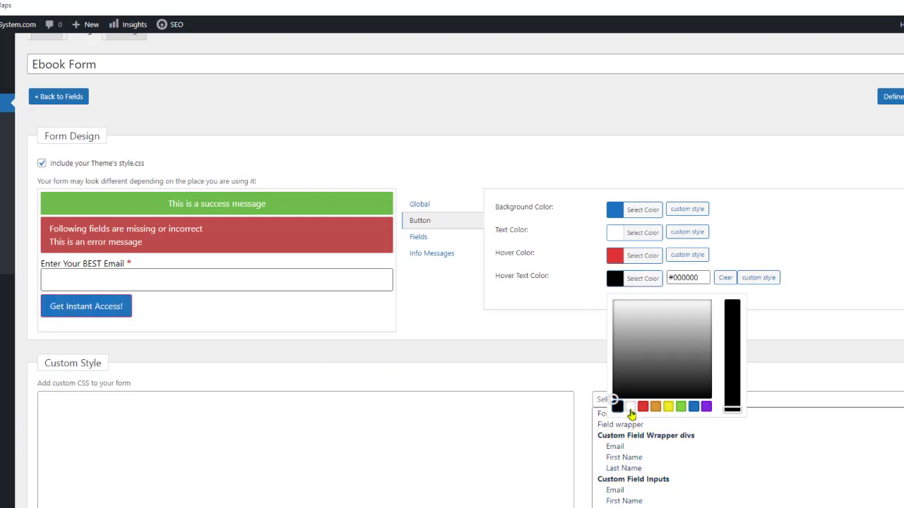
left_click(630, 407)
left_click(436, 280)
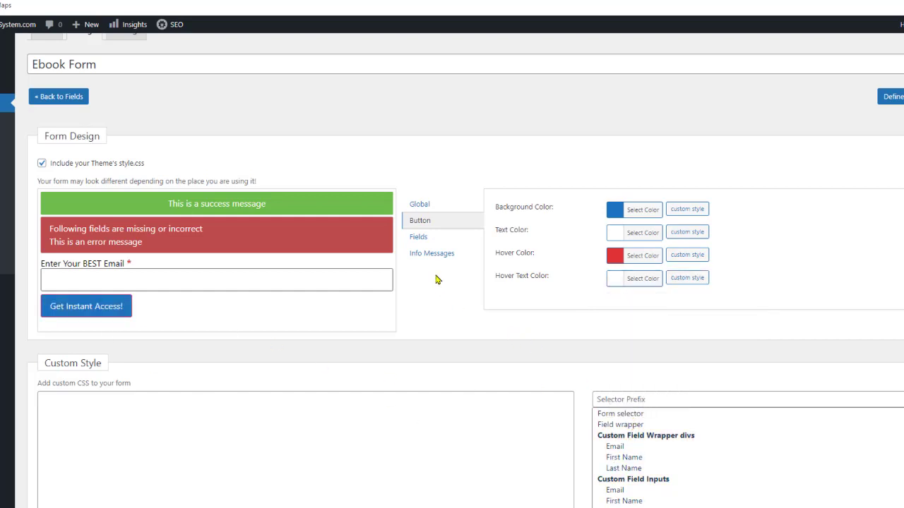
Set the label color of the "Enter Your BEST Email" field to black (#000000), leaving its input color unset.
left_click(419, 238)
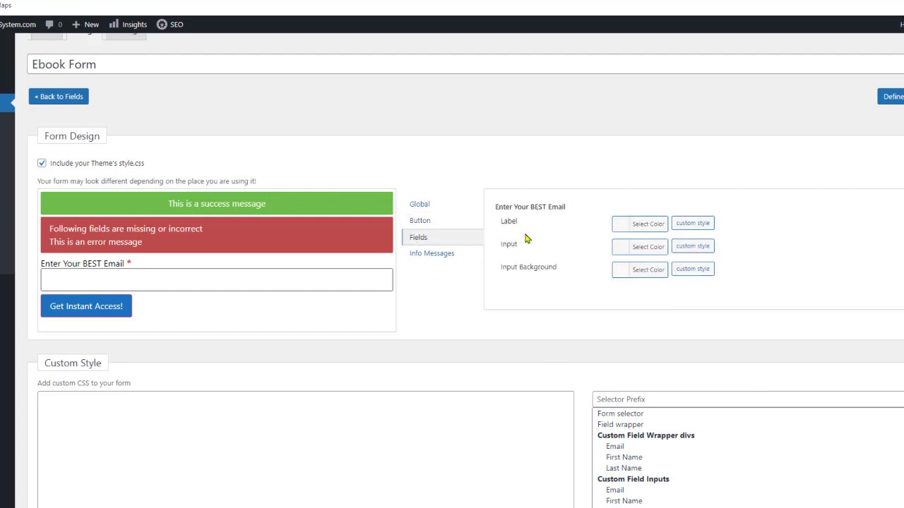
left_click(623, 226)
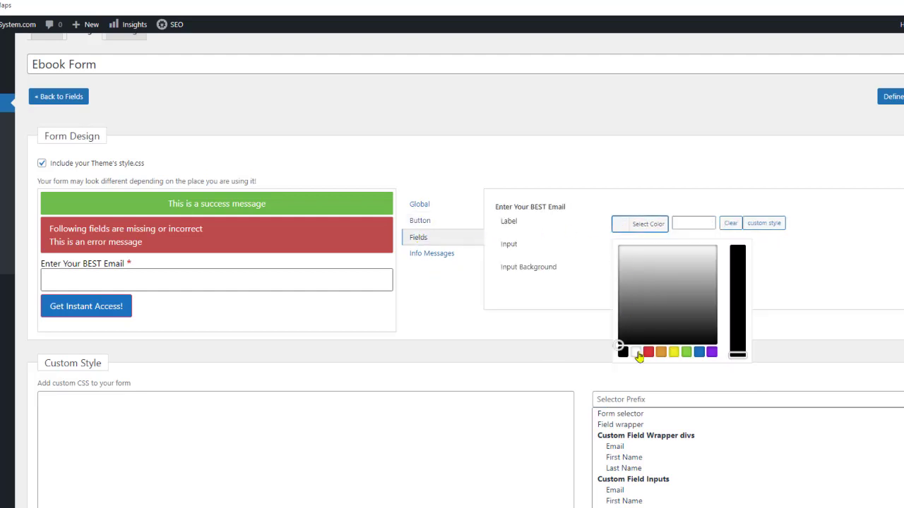
left_click(623, 351)
left_click(699, 351)
left_click(623, 352)
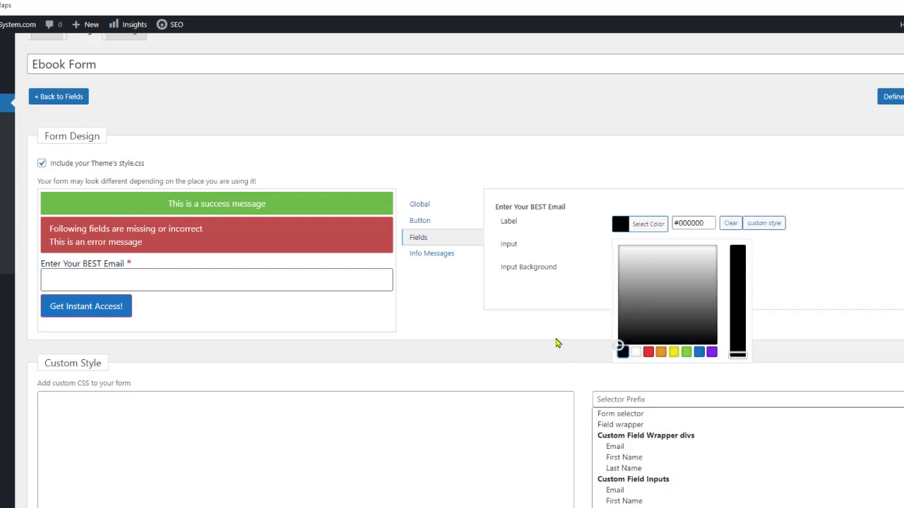
left_click(544, 322)
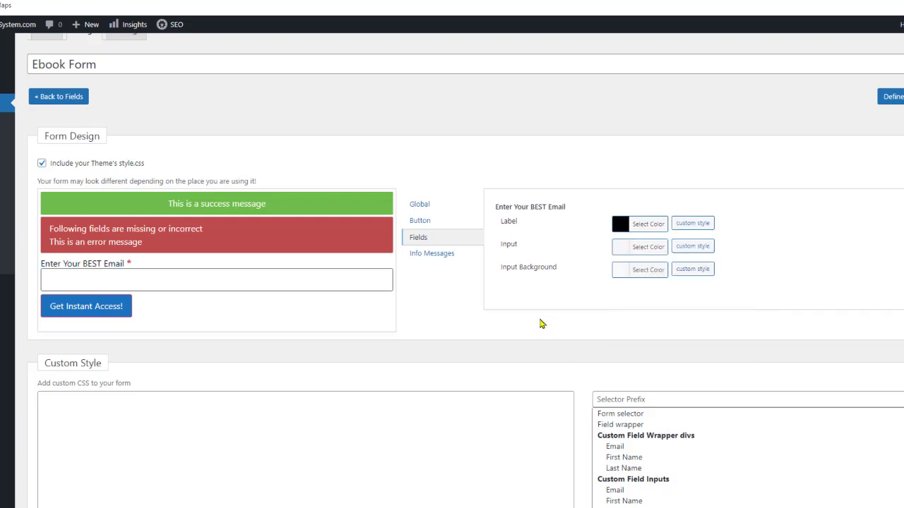
left_click(624, 247)
left_click(565, 345)
Set the form's success message text color to white (#ffffff), trying red, yellow and blue first.
left_click(432, 254)
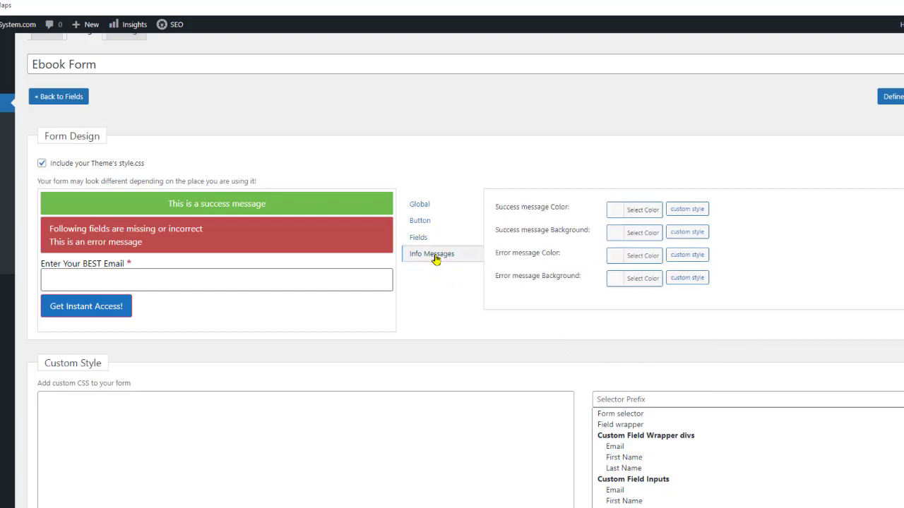
left_click(615, 212)
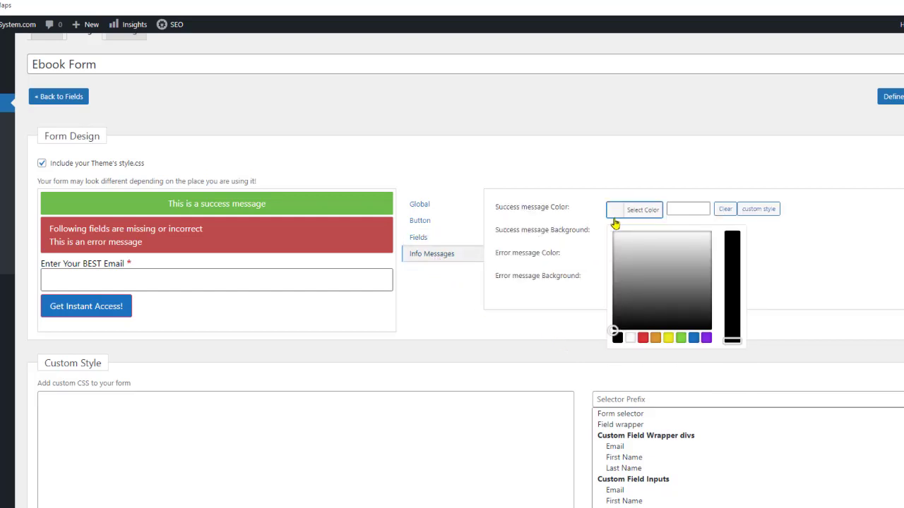
left_click(630, 338)
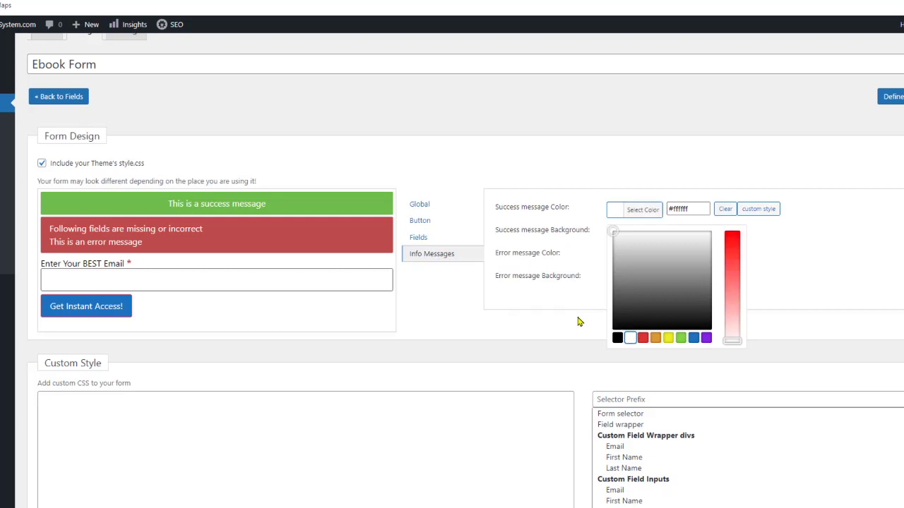
left_click(642, 338)
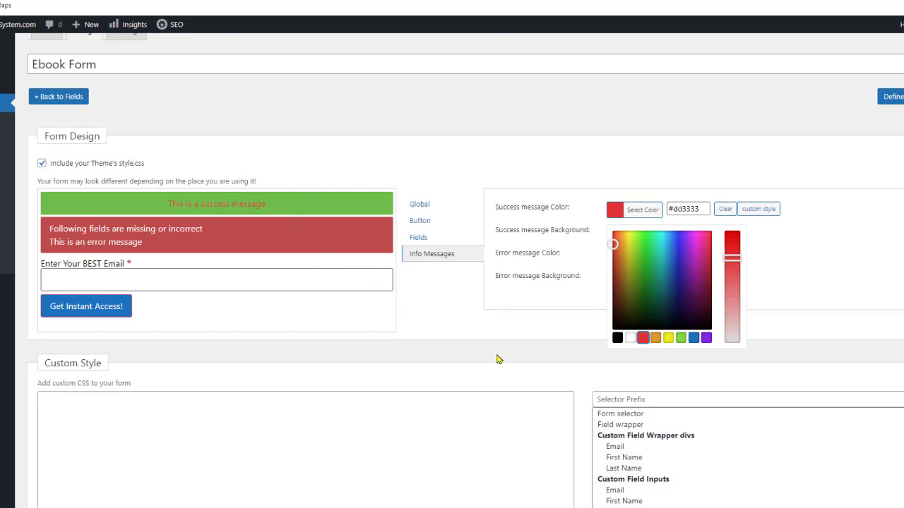
left_click(668, 338)
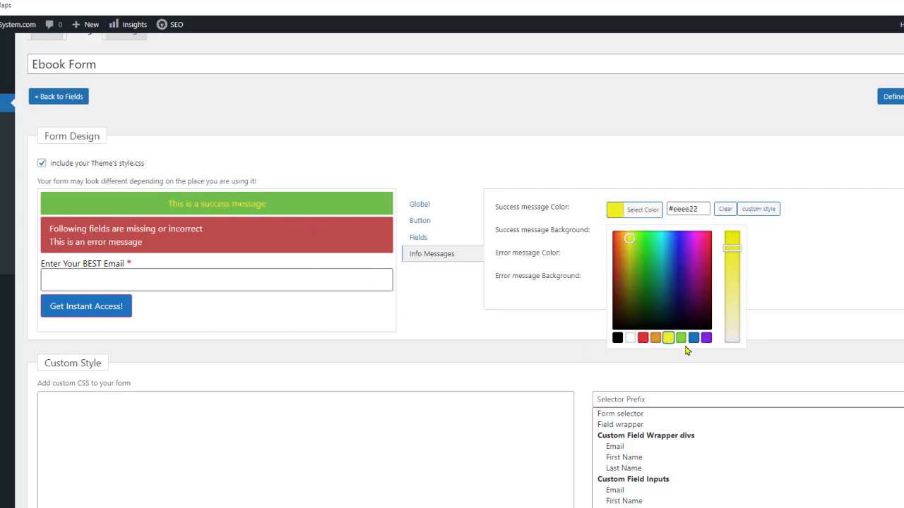
left_click(695, 340)
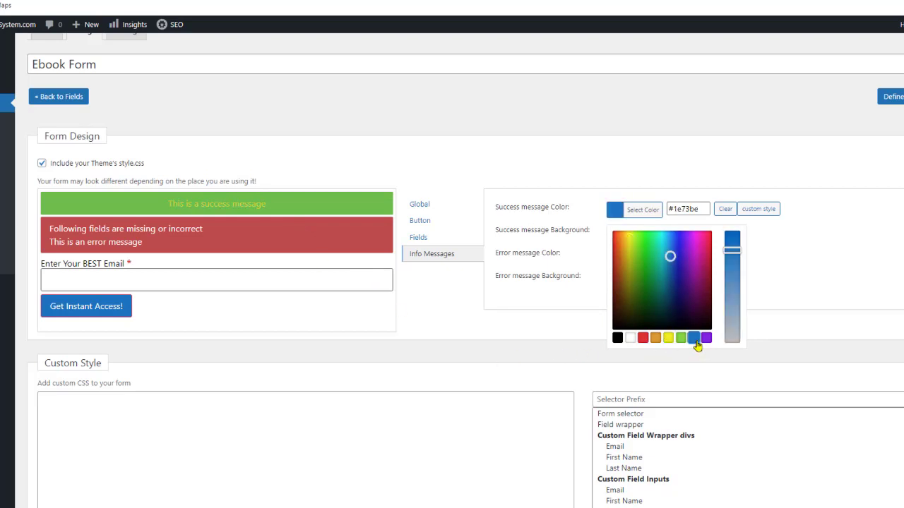
left_click(631, 342)
left_click(576, 324)
Set the success message background to a bright green (#59d600), after trying blue and purple.
left_click(619, 234)
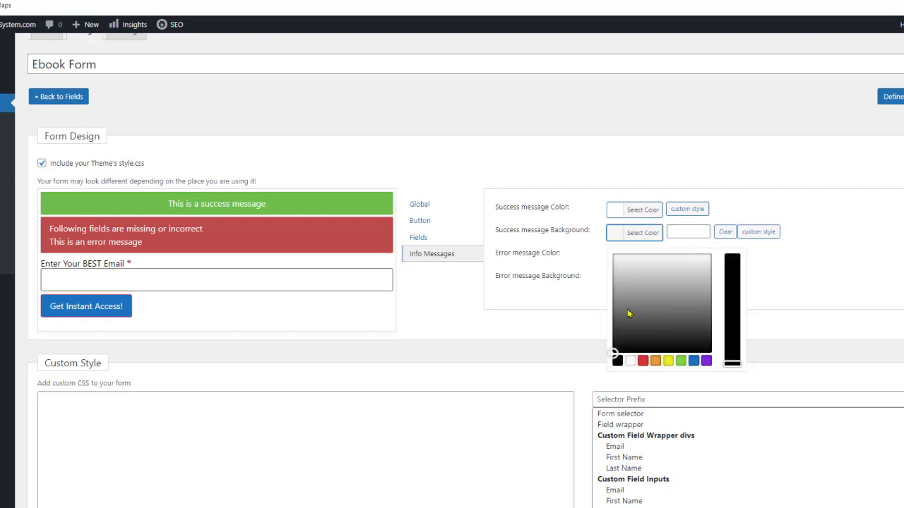
left_click(680, 361)
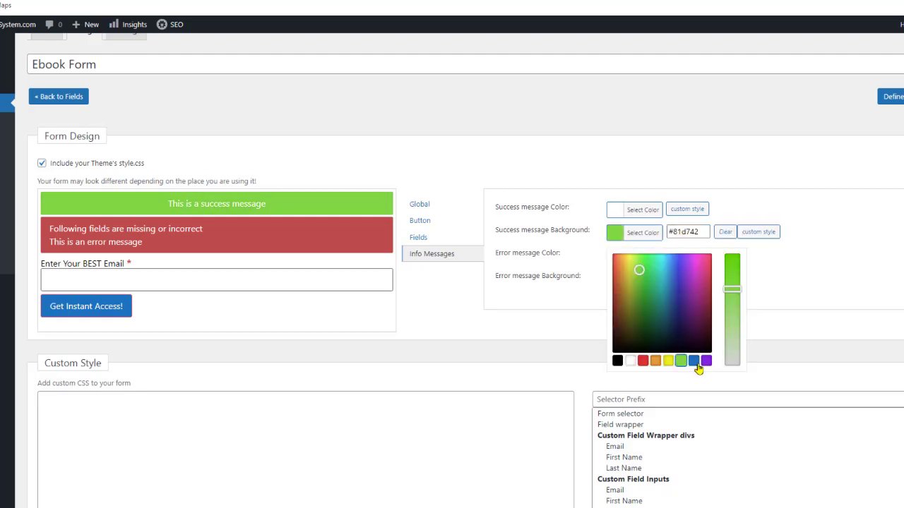
left_click(694, 362)
left_click(707, 361)
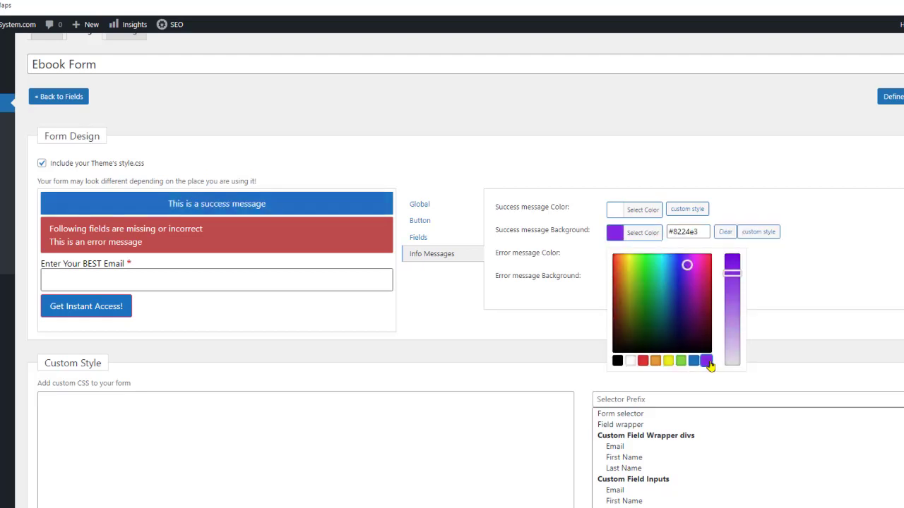
left_click(682, 360)
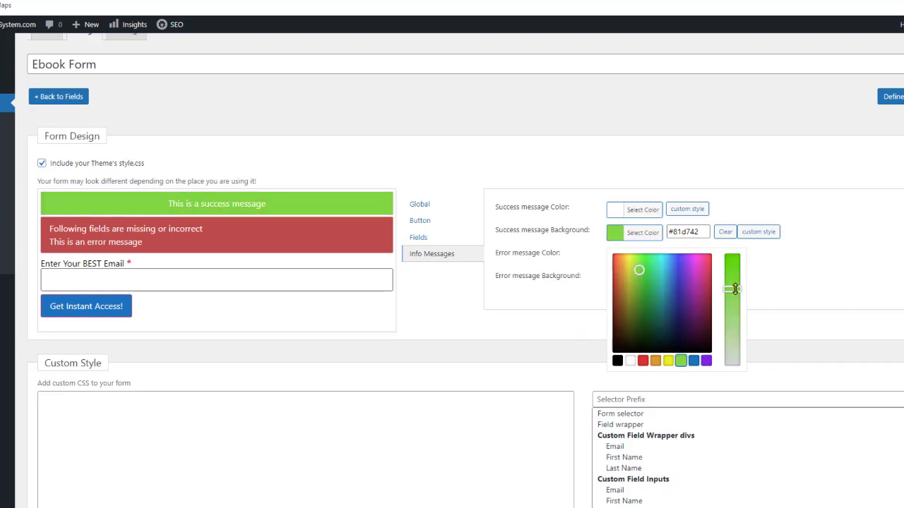
left_click_drag(736, 289, 735, 256)
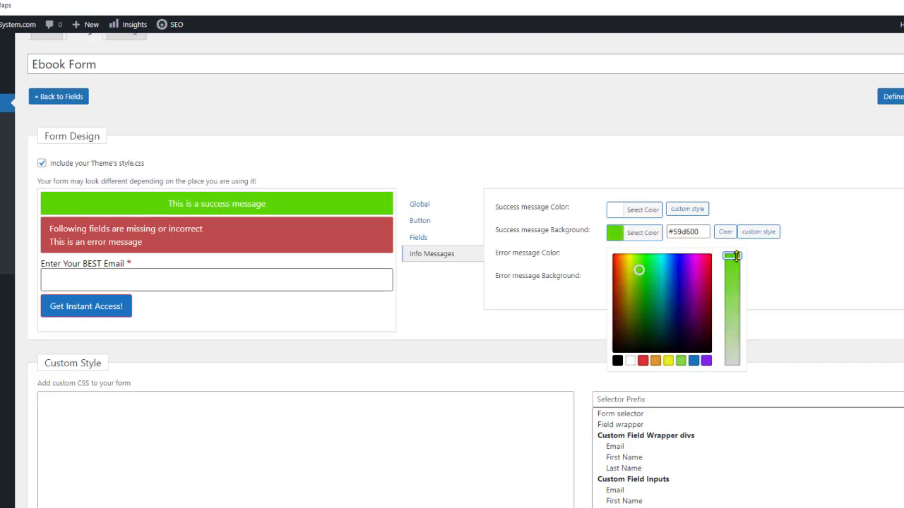
left_click(565, 321)
Set the error message background to a saturated red (#dd0000), leaving the error message text color unset.
left_click(621, 261)
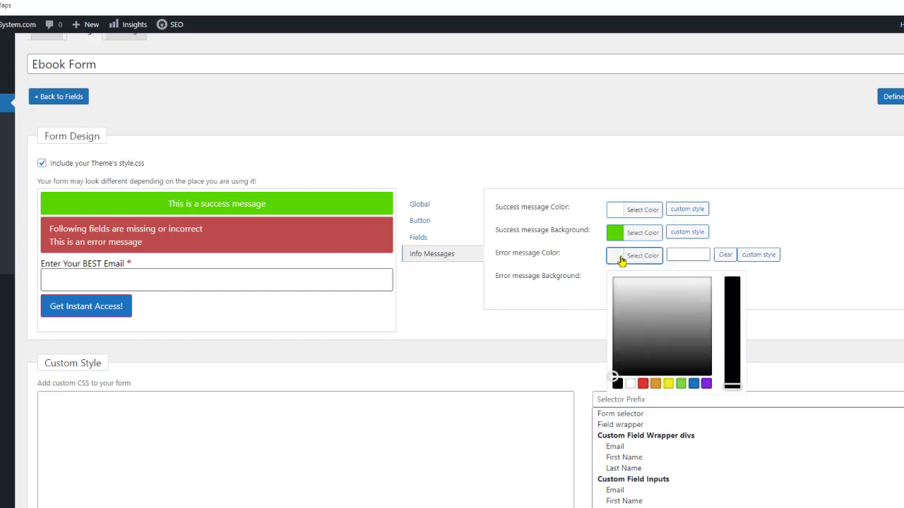
left_click(616, 278)
left_click(644, 408)
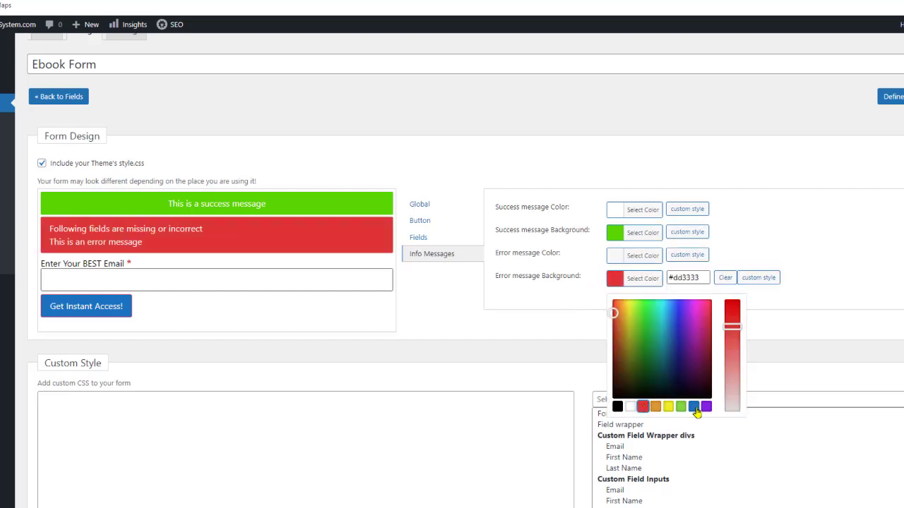
left_click(707, 408)
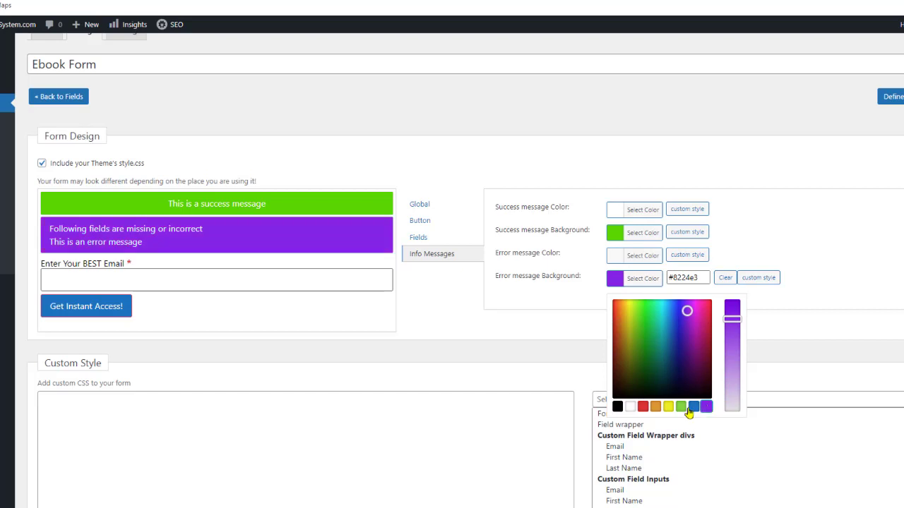
left_click(643, 408)
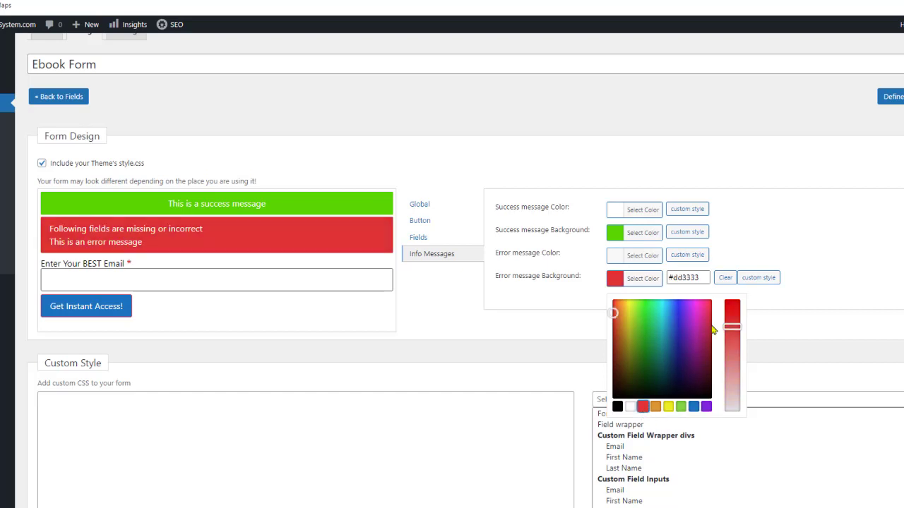
left_click_drag(731, 324, 709, 307)
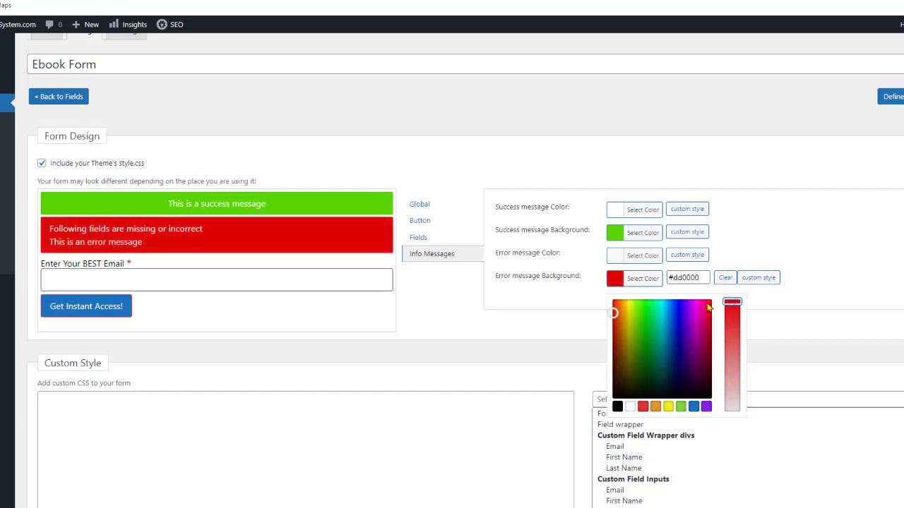
left_click(530, 320)
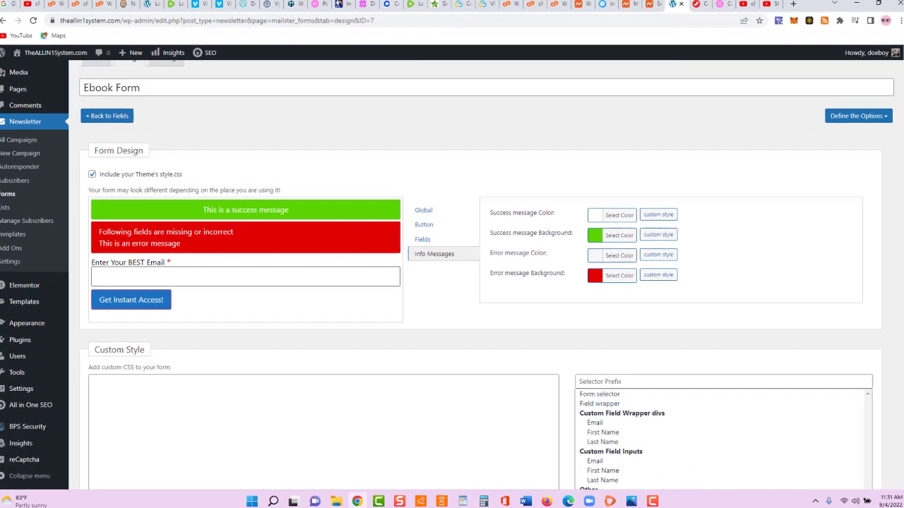
Save the form design and open the form's settings with its form and list options.
scroll(480, 283, "down", 5)
left_click(881, 445)
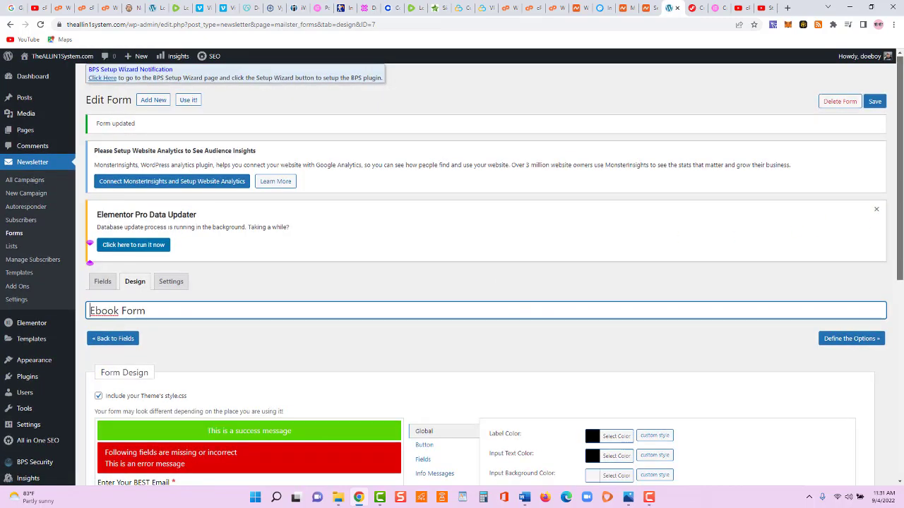
scroll(177, 127, "down", 2)
left_click(172, 125)
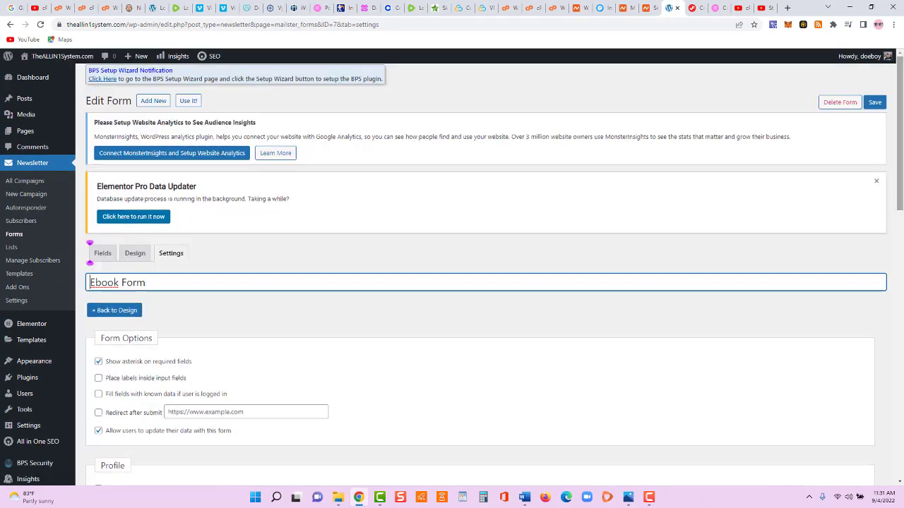
scroll(843, 200, "down", 3)
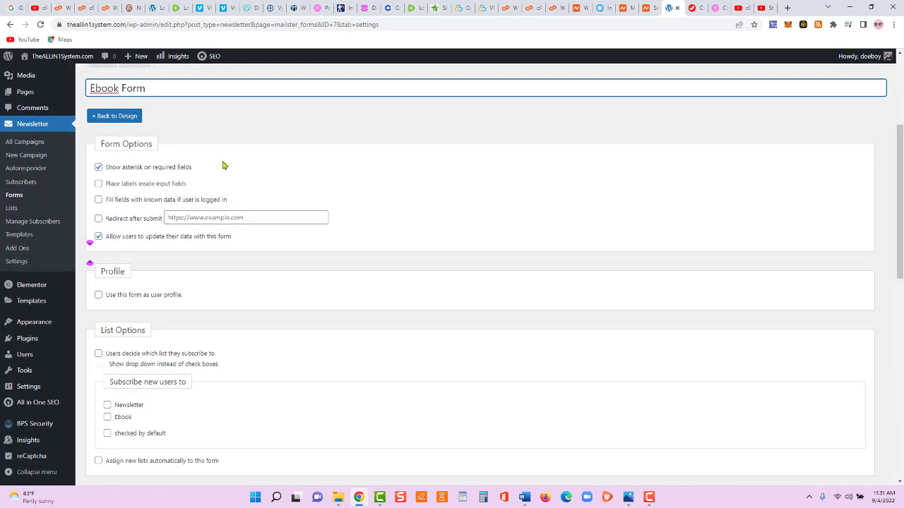
type("E")
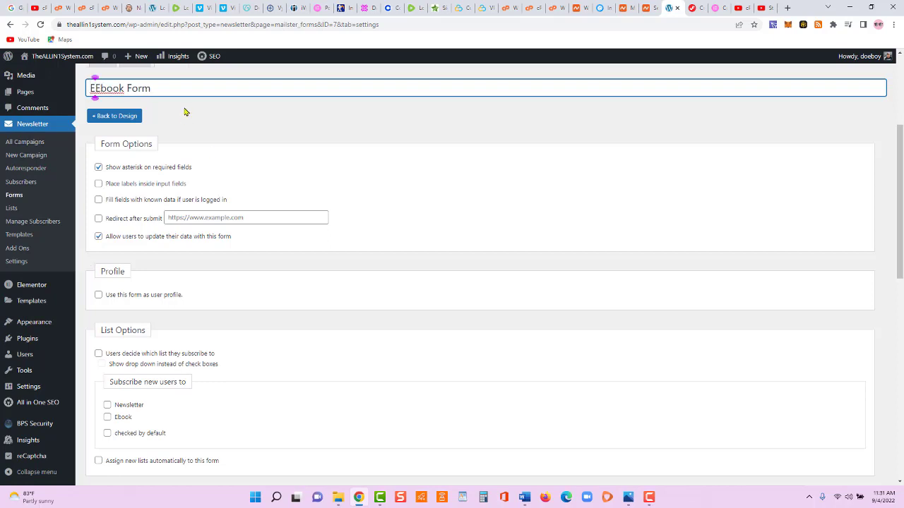
key("BackSpace")
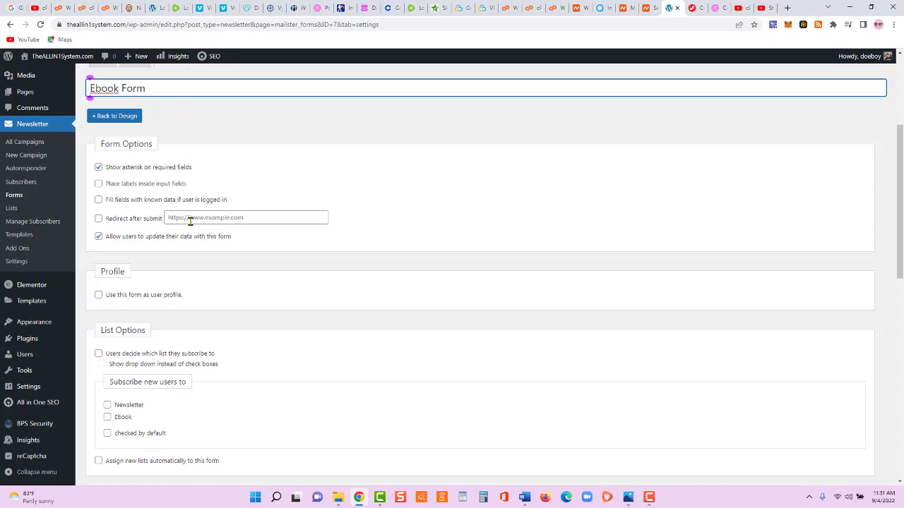
left_click(98, 218)
left_click(219, 218)
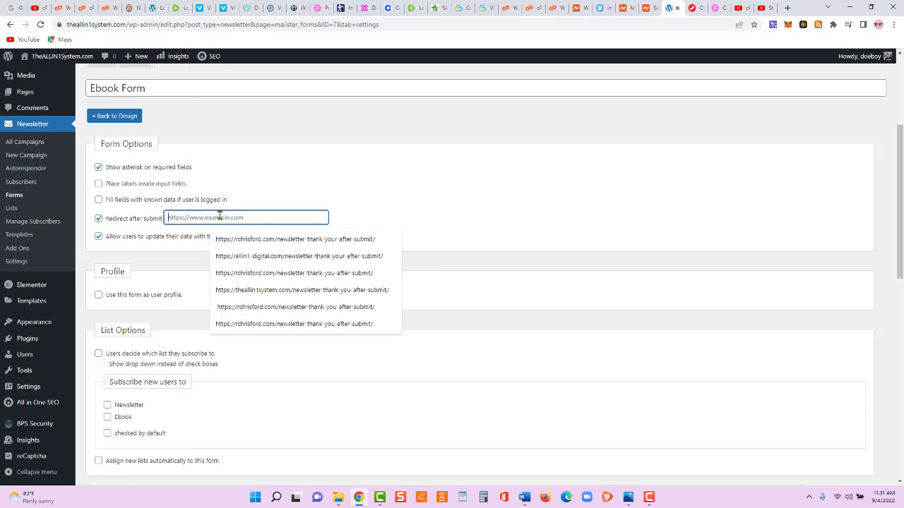
left_click(98, 219)
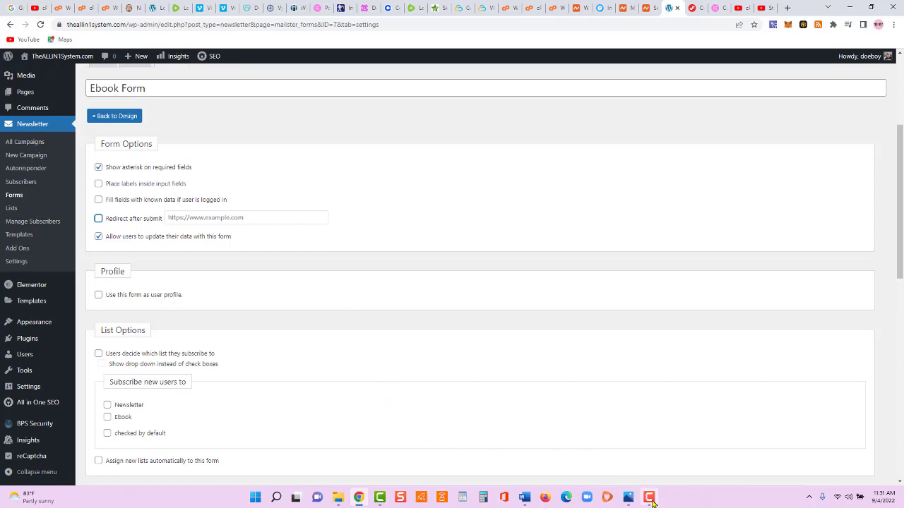
Start a new WordPress page in a separate browser tab and title it "Thank You After Submit Ebook".
mouse_move(62, 99)
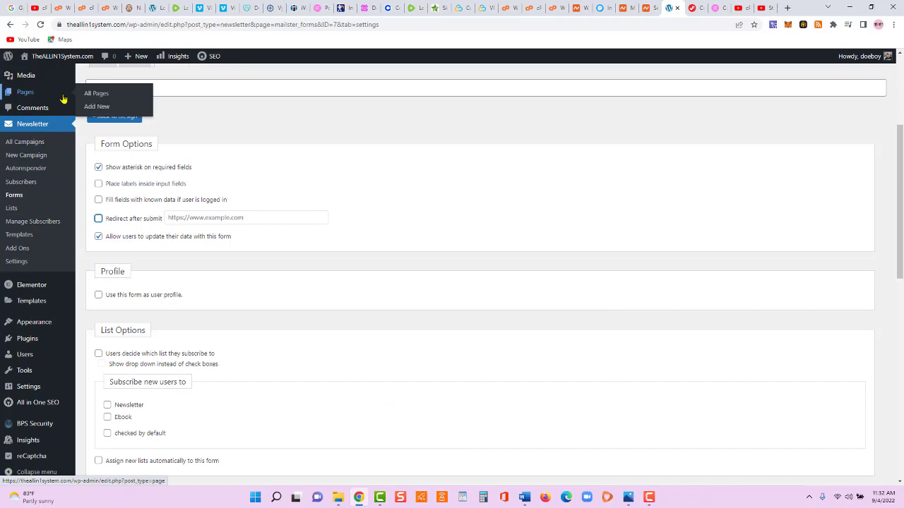
right_click(99, 106)
left_click(117, 119)
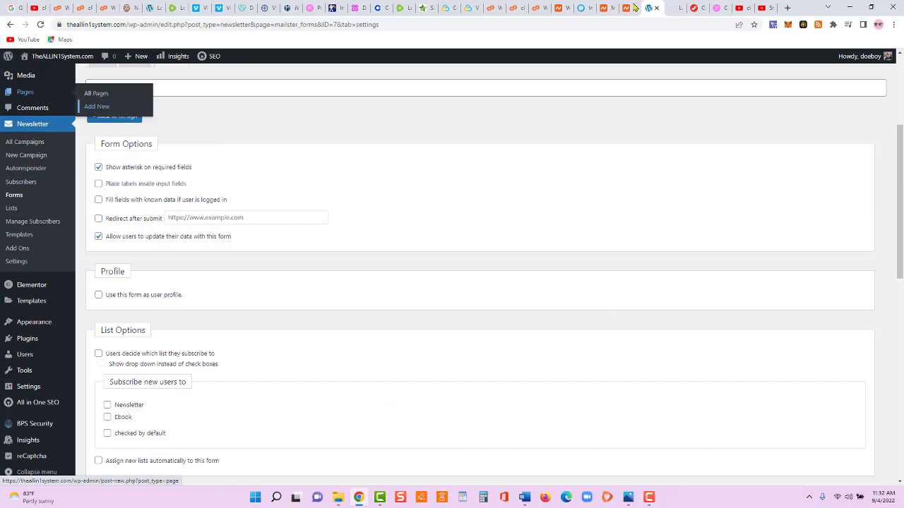
left_click(674, 8)
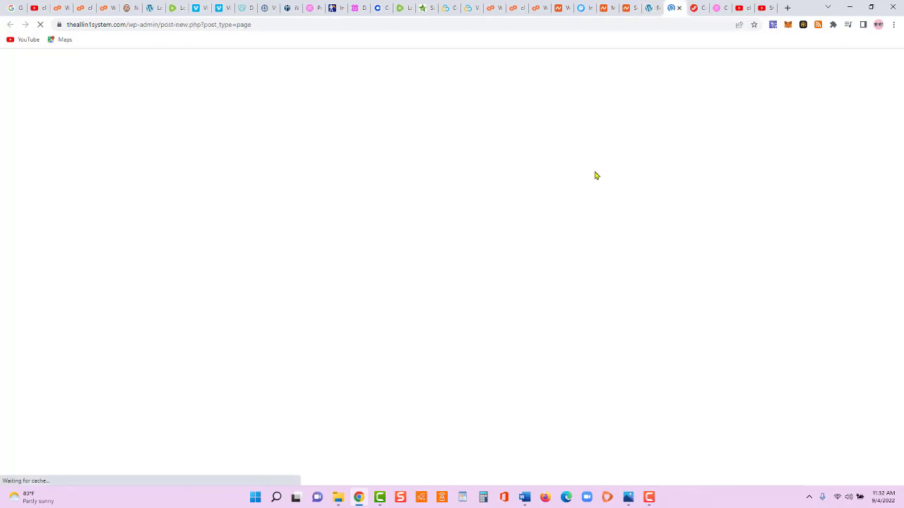
type("Thank You After Submit Ebook")
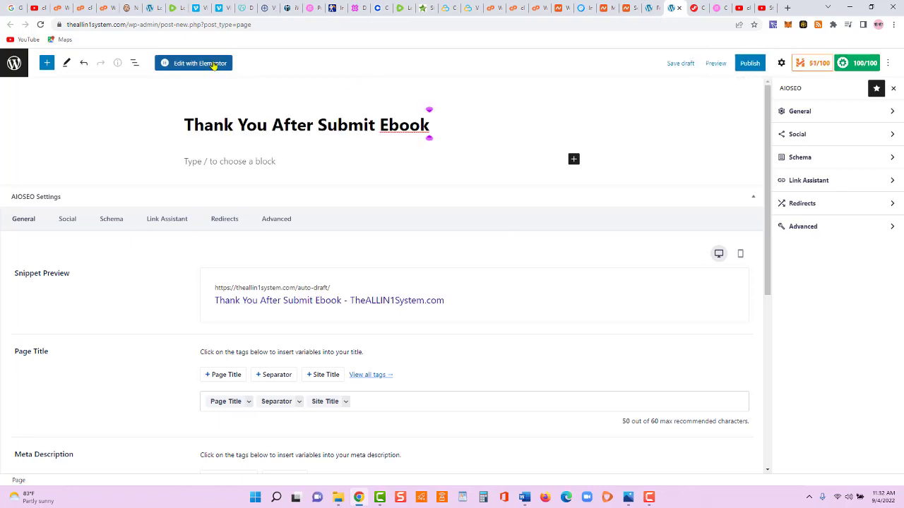
Open the new page in the Elementor editor and hide its page title.
left_click(212, 65)
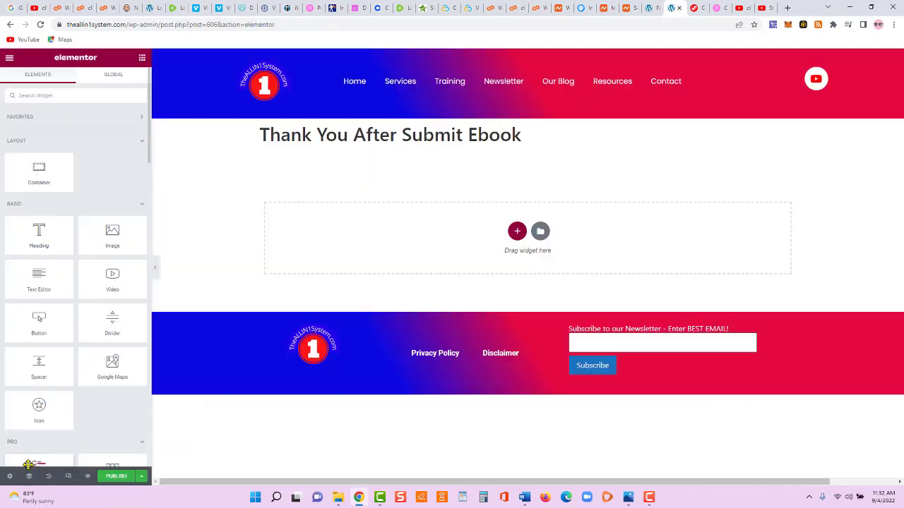
left_click(9, 477)
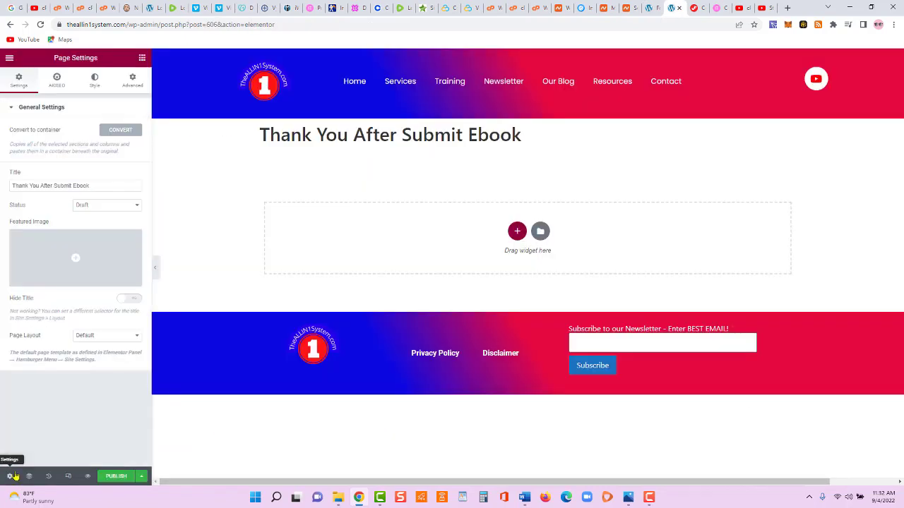
left_click(132, 300)
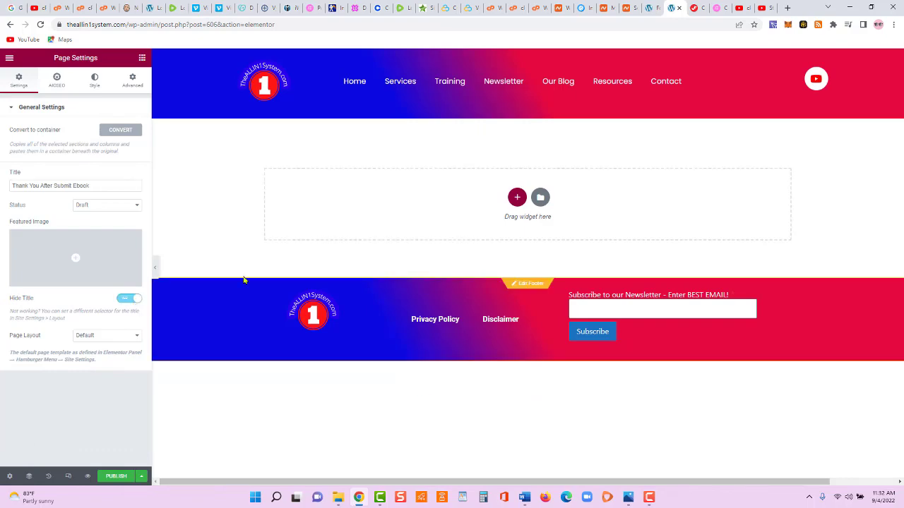
Look through the saved templates in the Elementor library, then close it without inserting one.
left_click(541, 199)
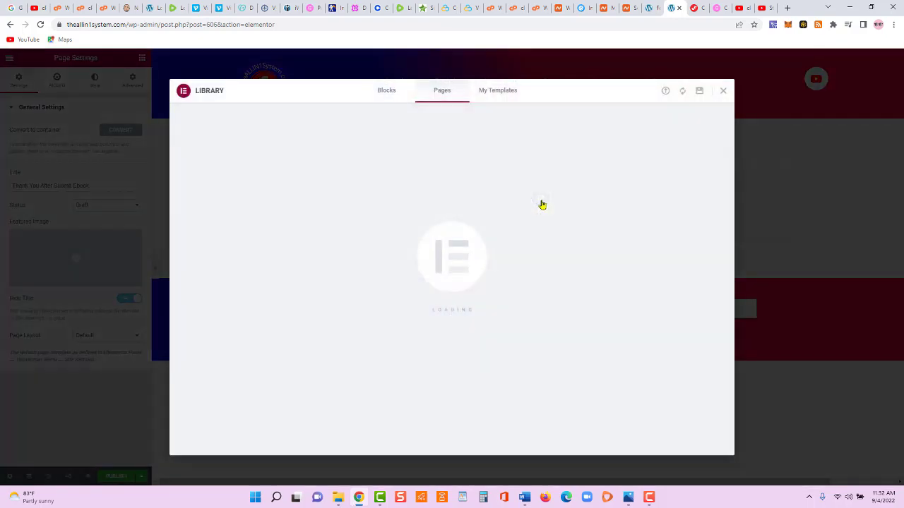
left_click(500, 92)
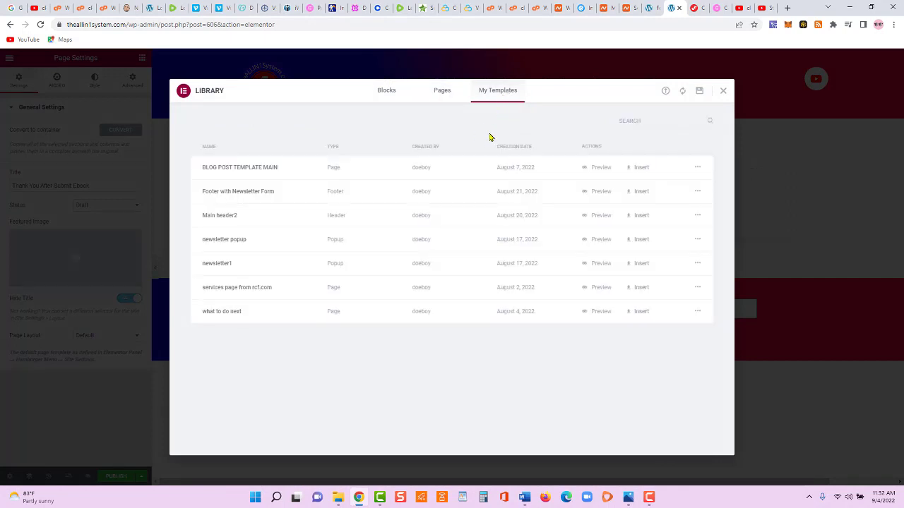
left_click(723, 91)
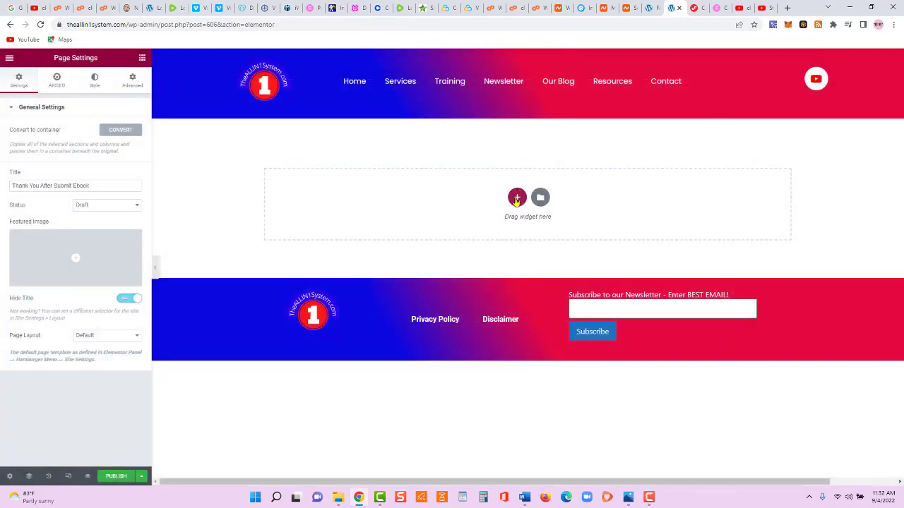
Add a container to the page and set its minimum height to 100 VH.
left_click(516, 199)
left_click(139, 178)
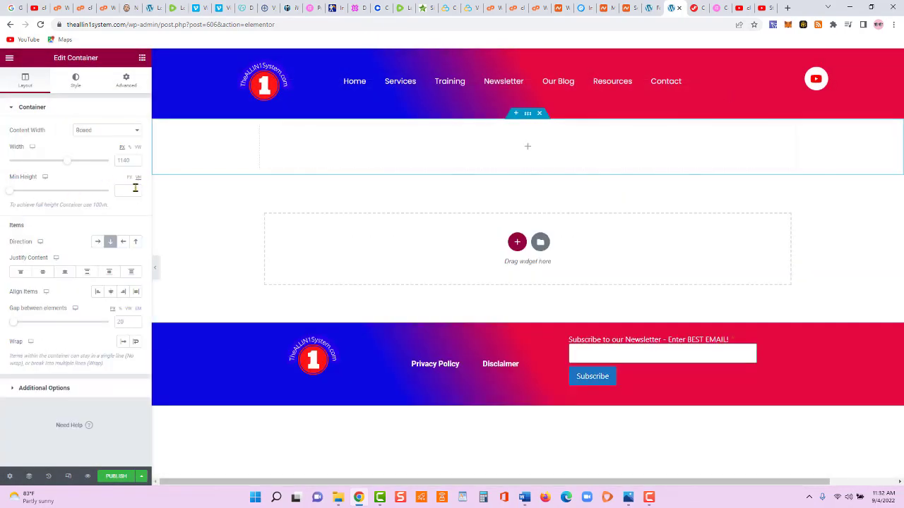
type("100")
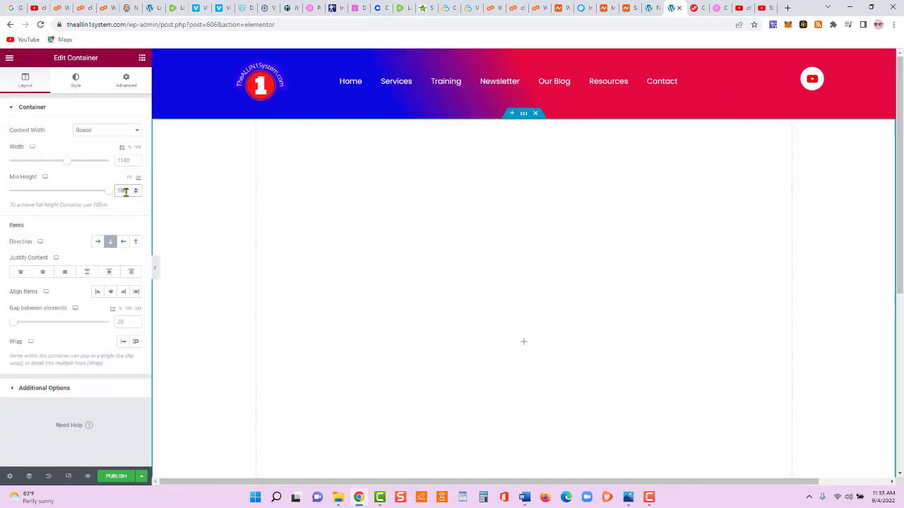
Insert a centered heading in the container that reads "Thank You for Subscribing".
left_click(525, 345)
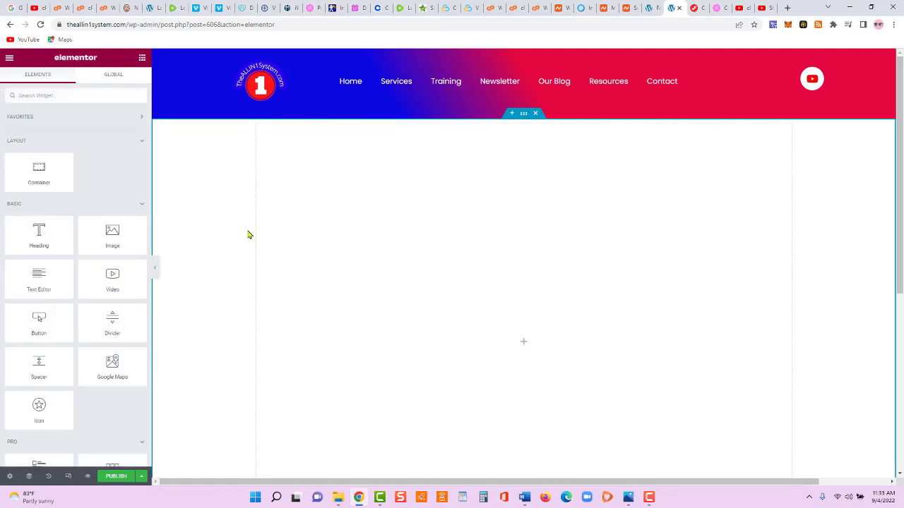
left_click(43, 236)
left_click(110, 265)
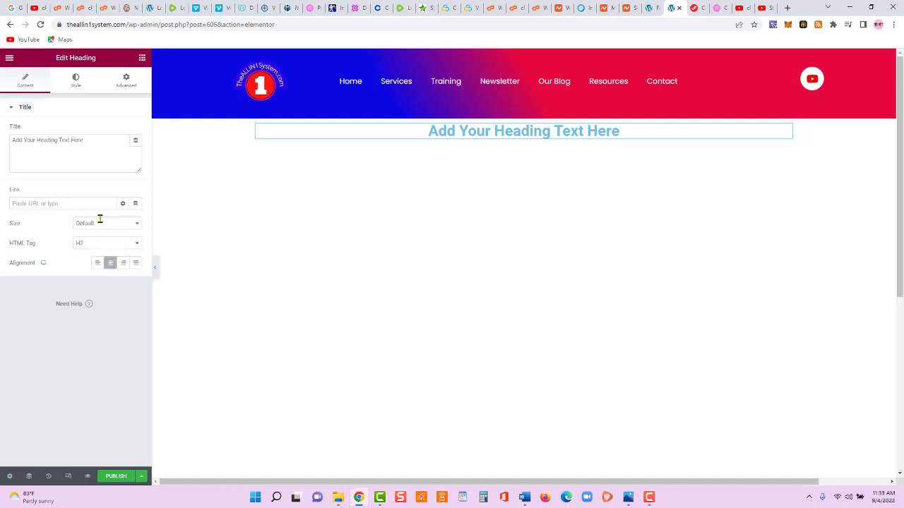
triple_click(50, 140)
type("Thank")
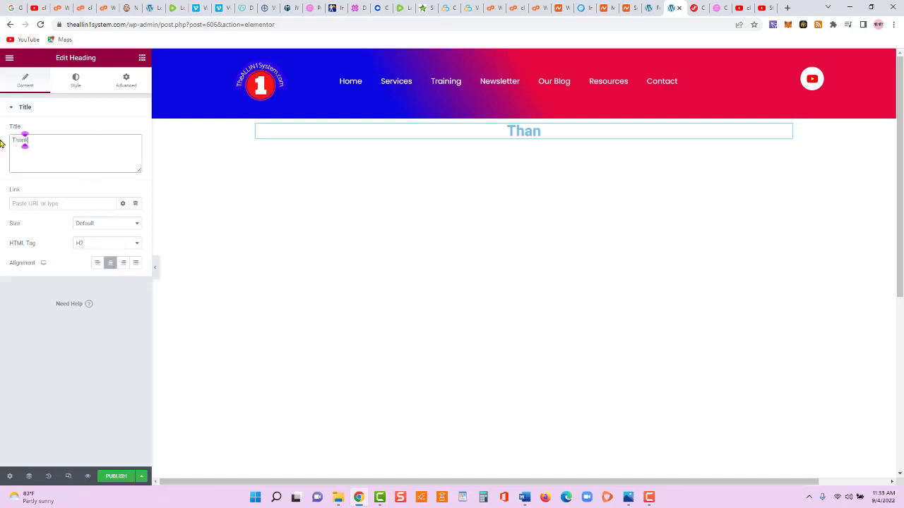
type(" You for")
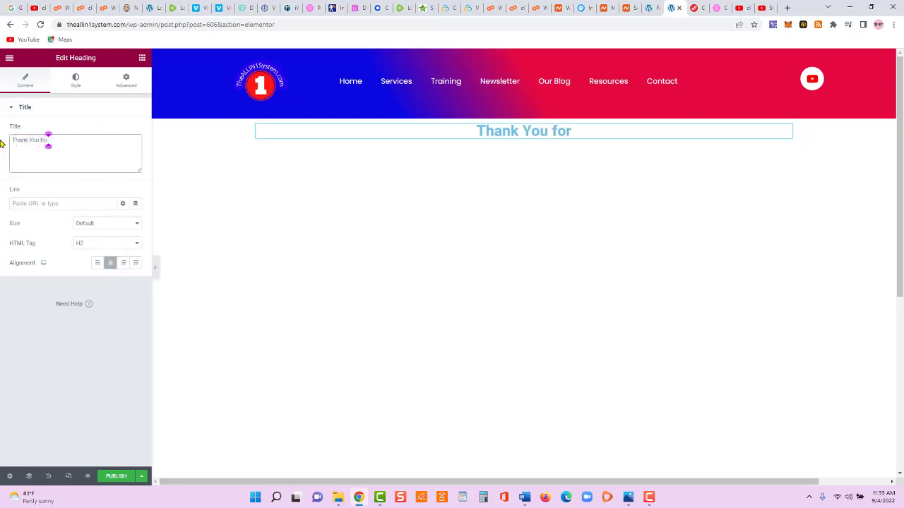
type(" Subscribing")
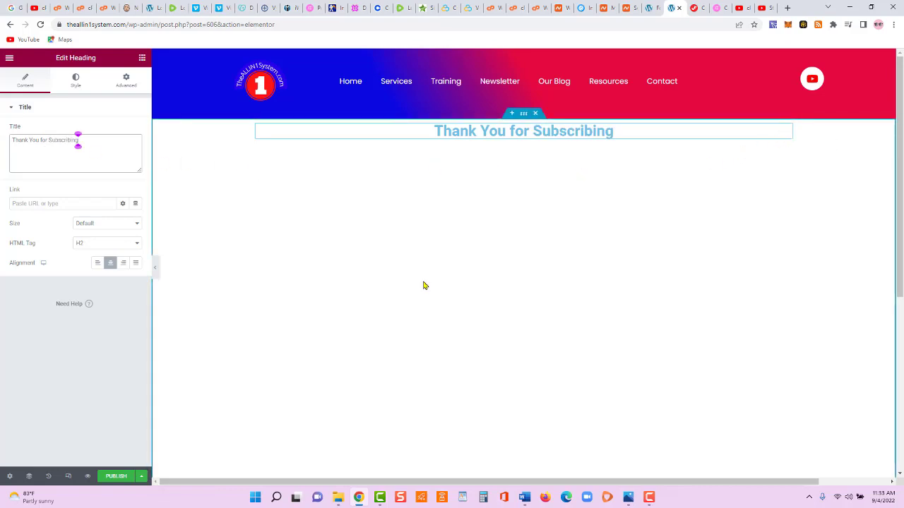
Add a text block below the heading that reads "Please confirm your Email NOW!".
left_click(142, 58)
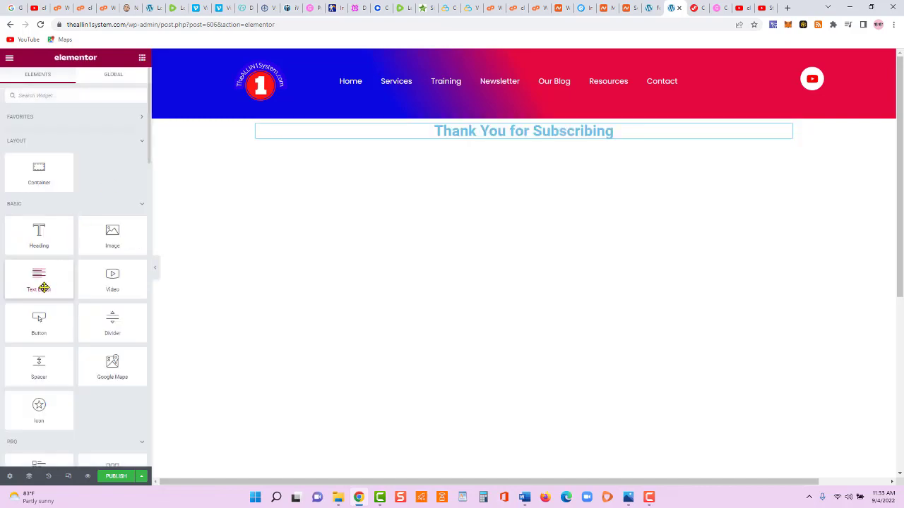
left_click_drag(44, 286, 500, 141)
key("ctrl+a")
type("Please confirm your Email NOW!")
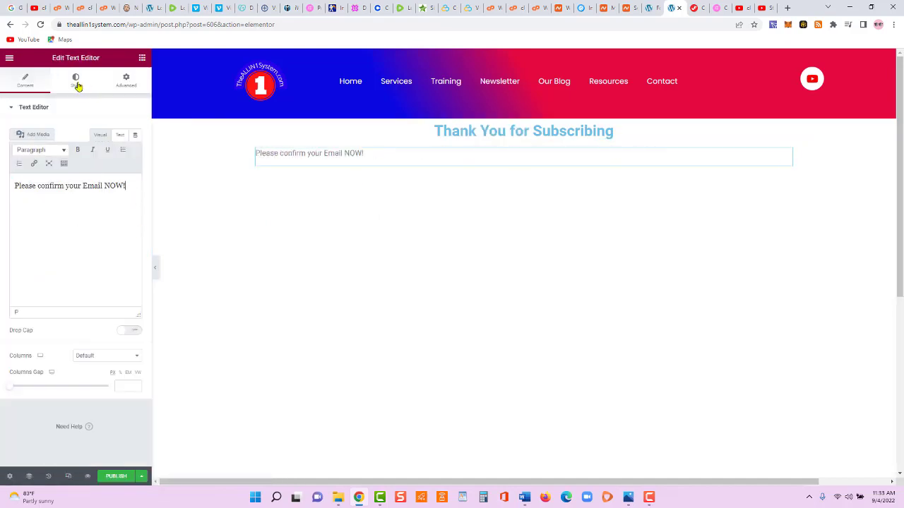
Center the confirmation text and set its color to black, #000000.
left_click(76, 81)
left_click(135, 150)
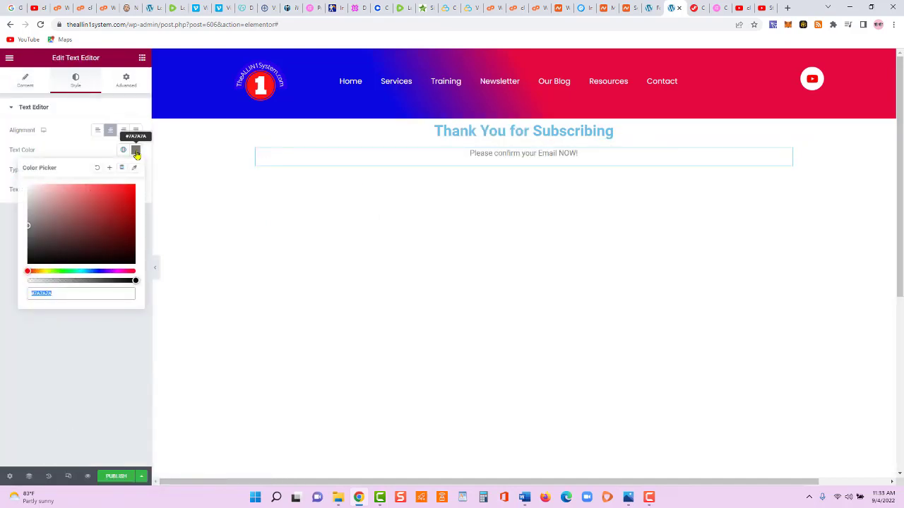
left_click(95, 207)
left_click_drag(68, 231, 20, 276)
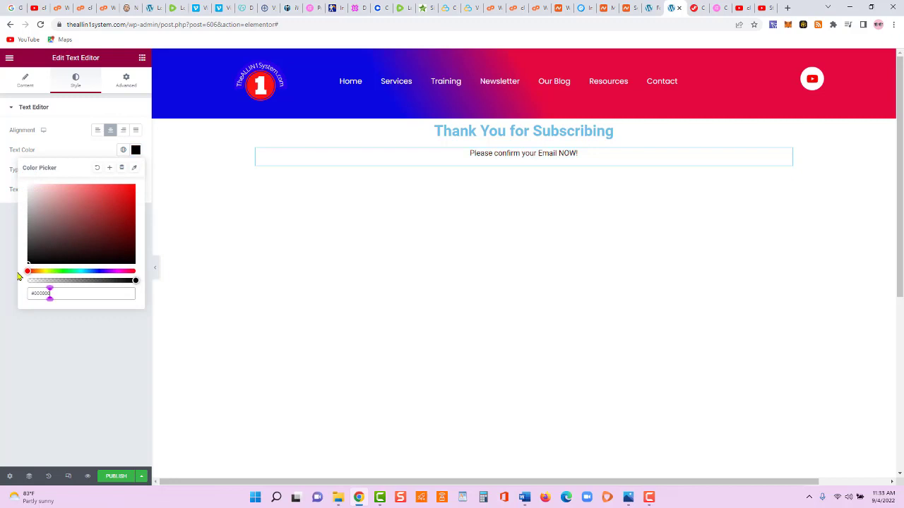
left_click(85, 147)
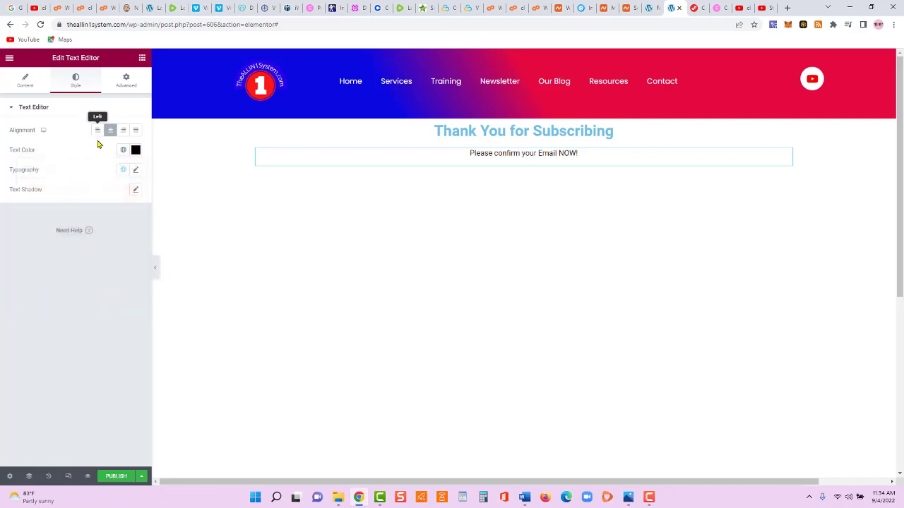
Set the confirmation text's typography to Poppins, size 24 px, weight 600.
left_click(137, 172)
left_click(106, 216)
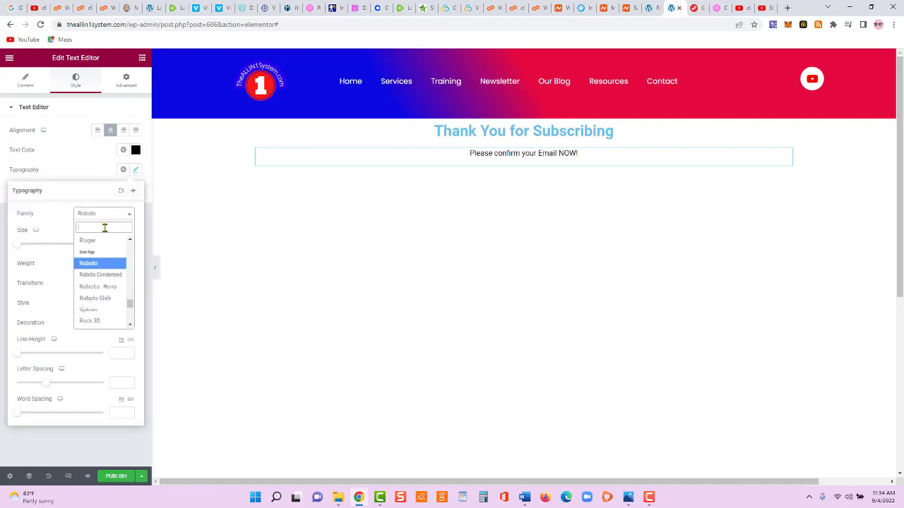
type("poppins")
left_click(103, 256)
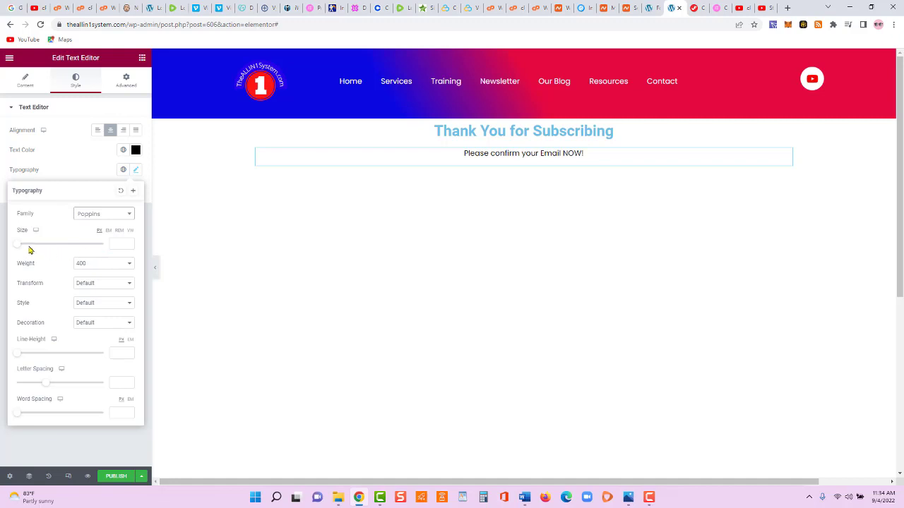
left_click_drag(18, 245, 26, 245)
left_click(93, 268)
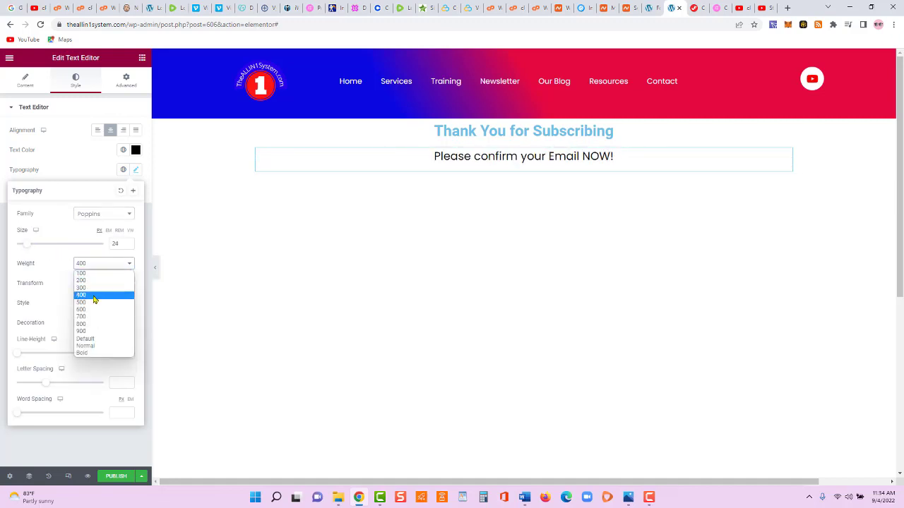
left_click(92, 312)
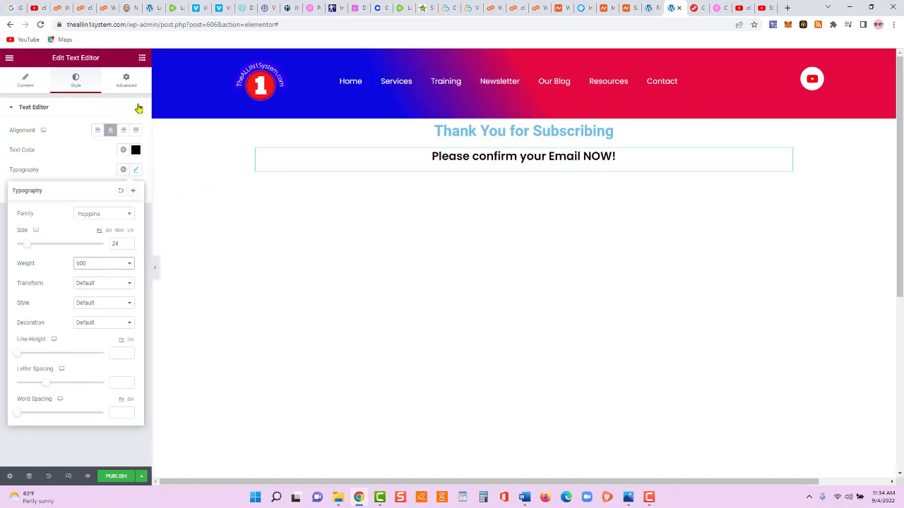
left_click(139, 108)
Add the "Please Confirm Thank you" stamp image from the media library below the text, sized Medium Large.
left_click(142, 59)
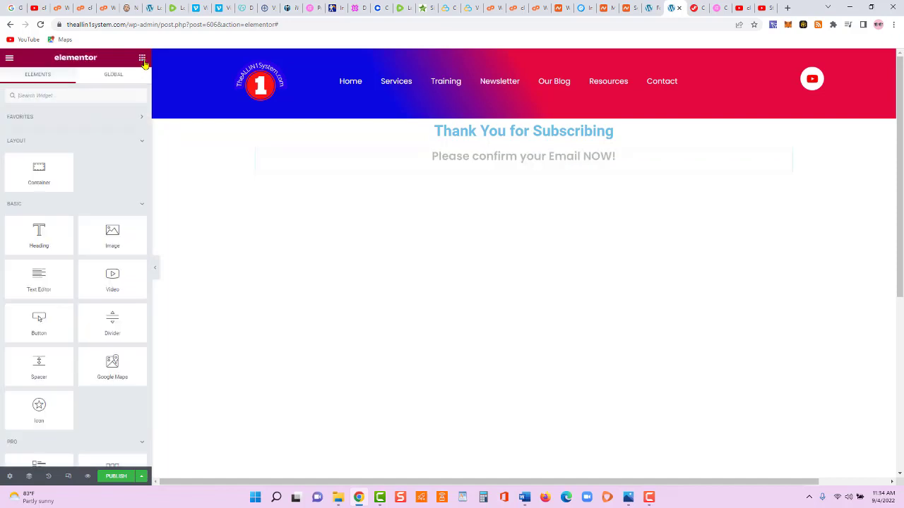
left_click_drag(101, 236, 464, 174)
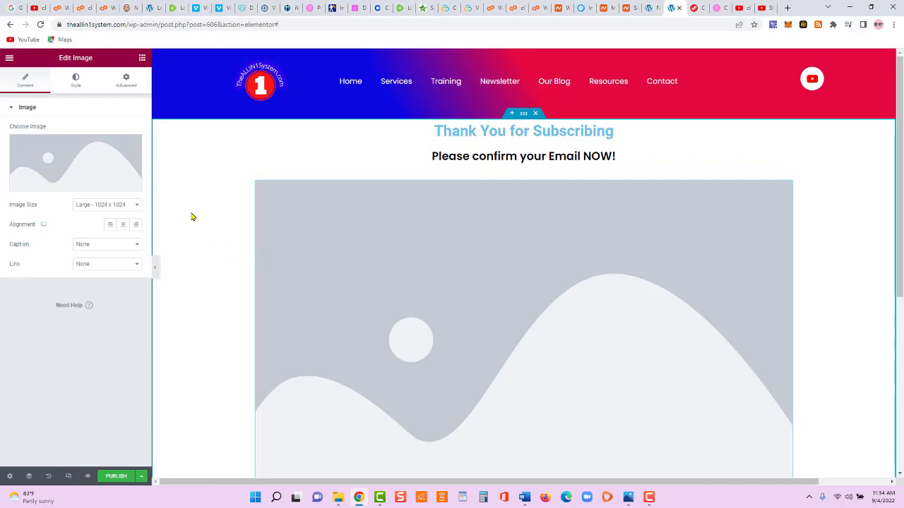
left_click(79, 170)
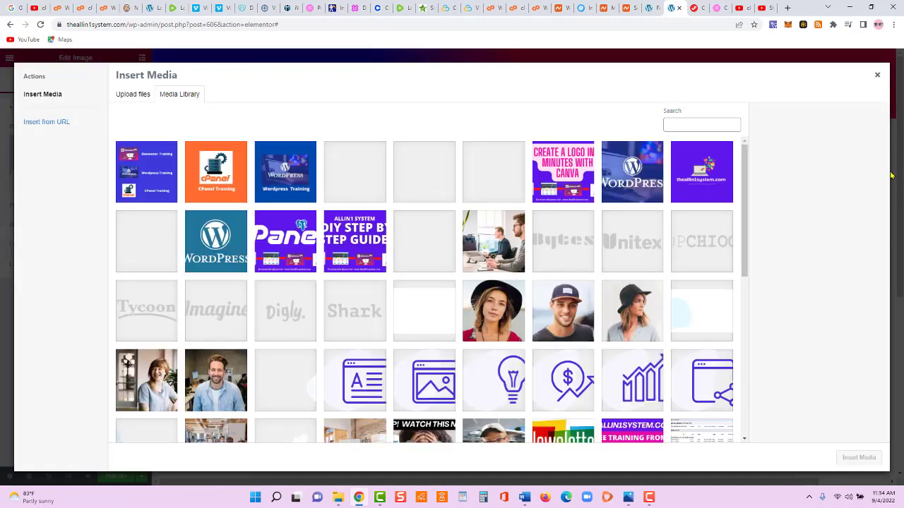
left_click(854, 458)
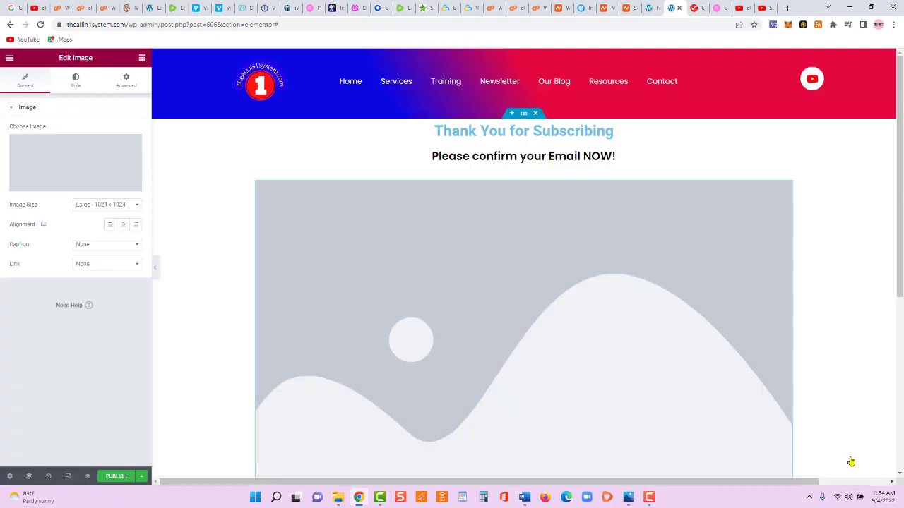
left_click(106, 204)
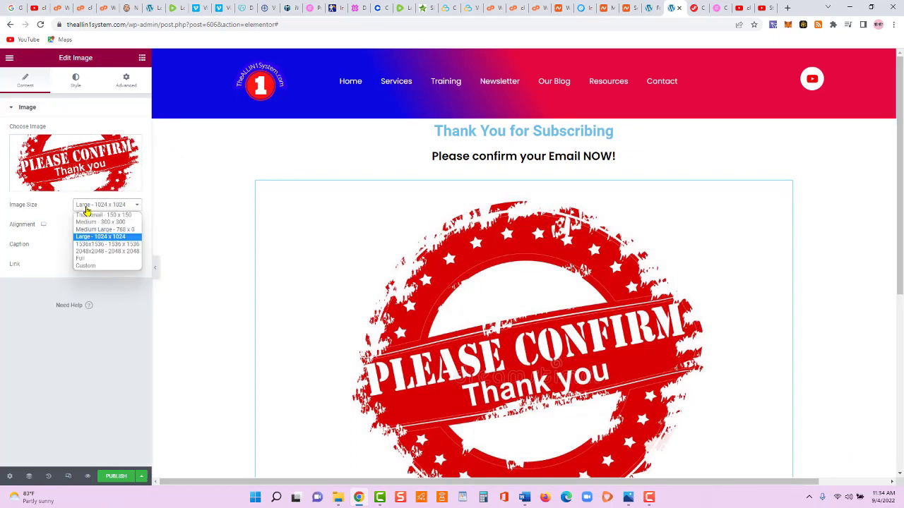
left_click(93, 235)
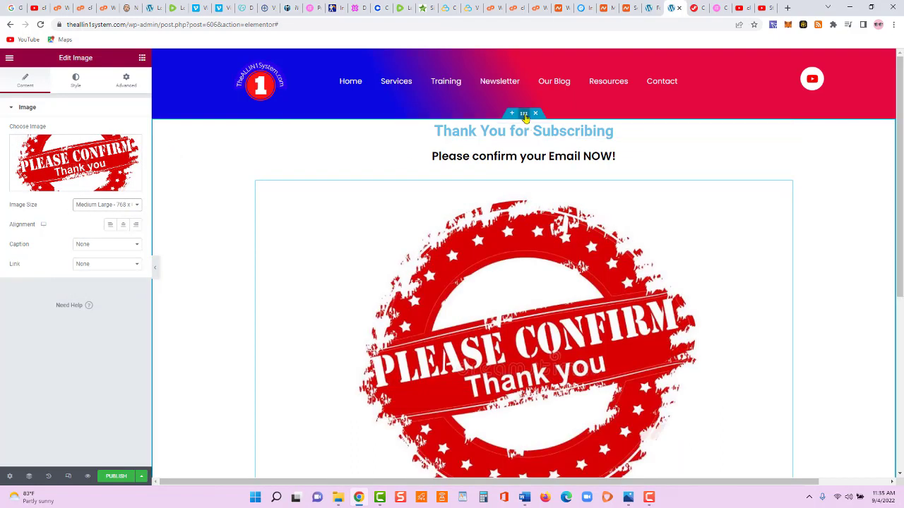
Unlink the container's padding sides and set only its top padding to 100 px.
left_click(525, 117)
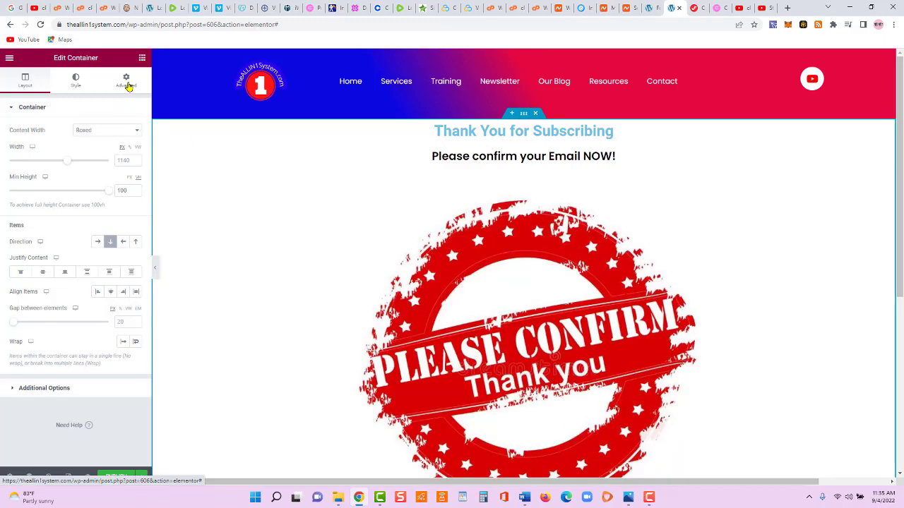
left_click(127, 81)
left_click(128, 178)
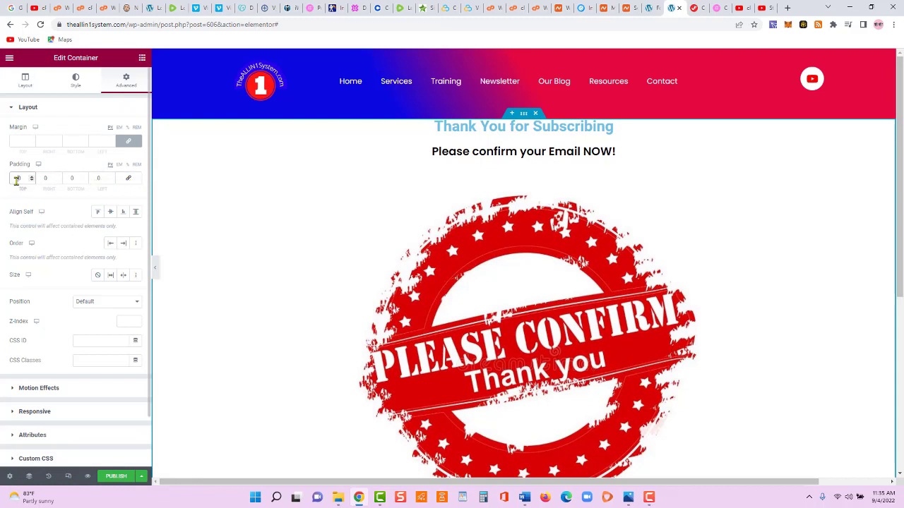
type("80")
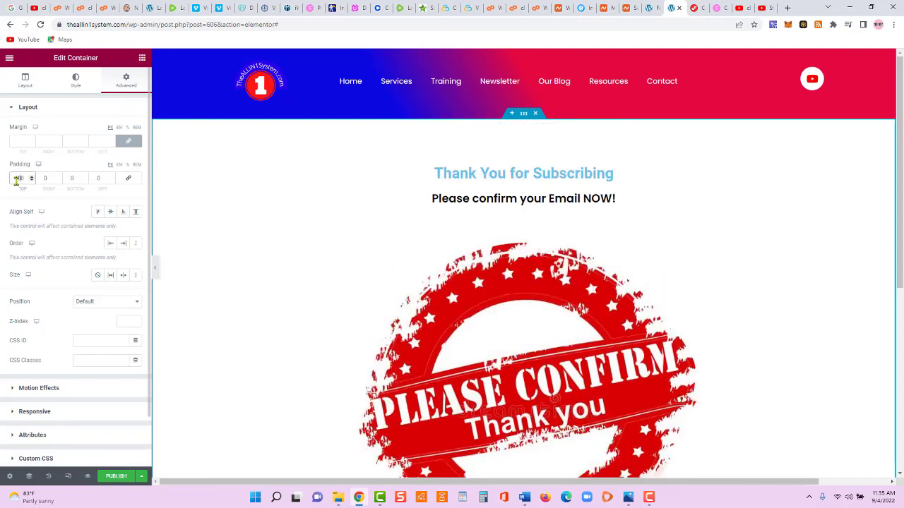
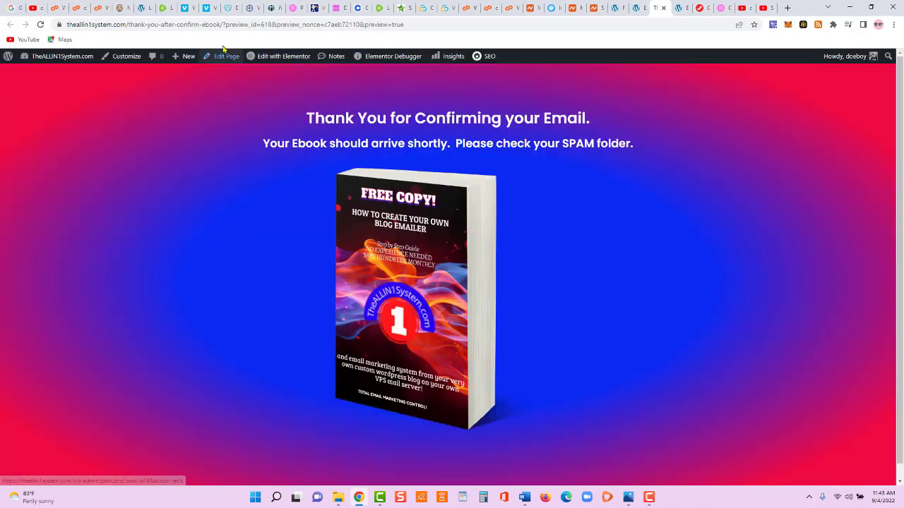
Copy the thank-you-after-confirm-ebook page's base URL into the Ebook Form's redirect-after-confirm setting and save the form.
left_click_drag(223, 24, 61, 21)
key("ctrl+c")
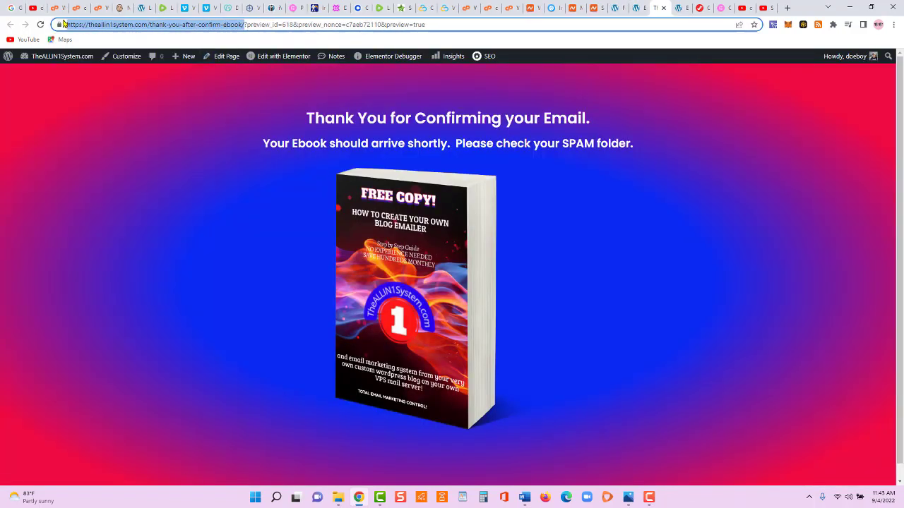
left_click(638, 8)
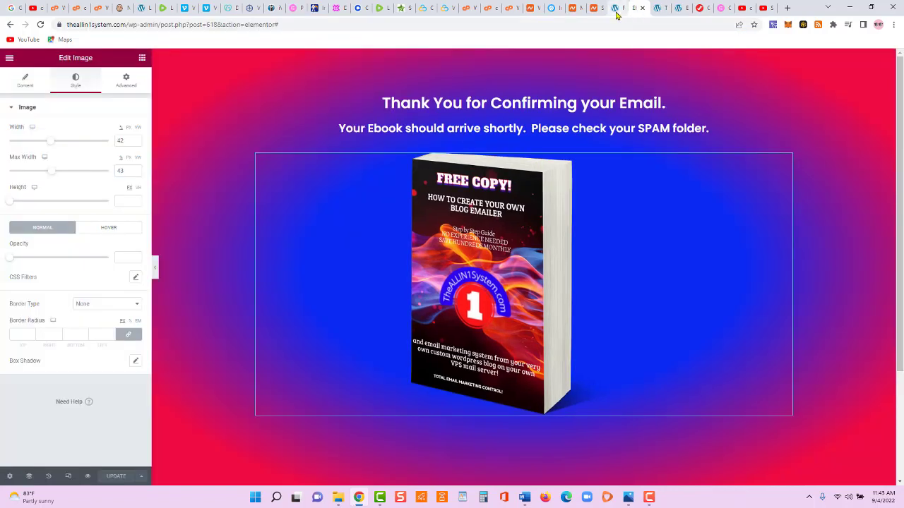
left_click(616, 8)
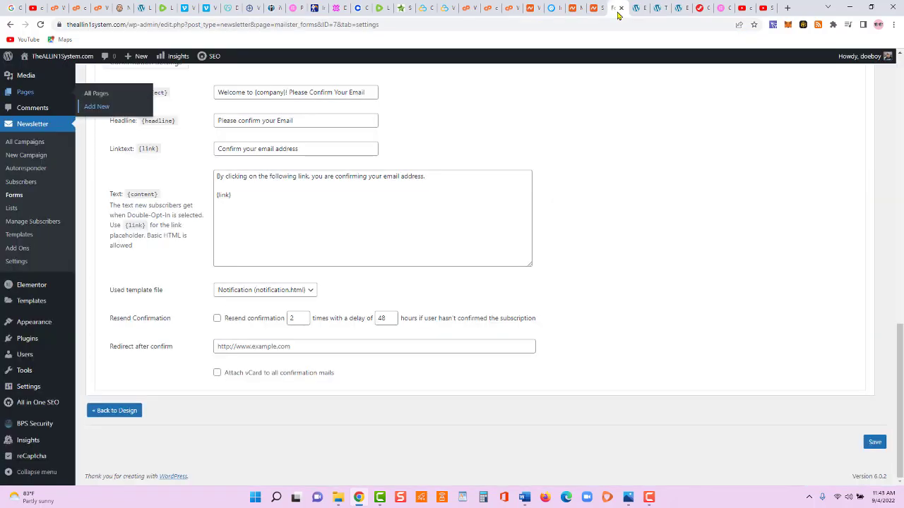
left_click(242, 347)
key("ctrl+v")
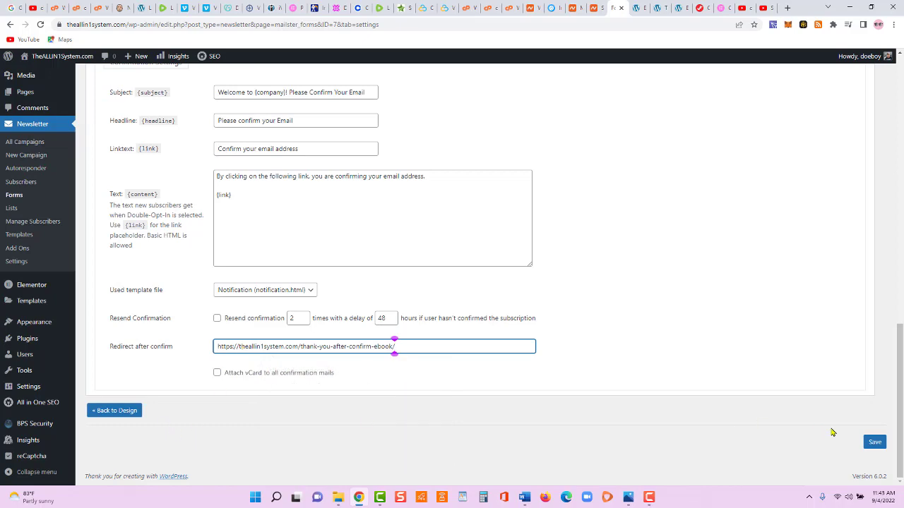
left_click(875, 442)
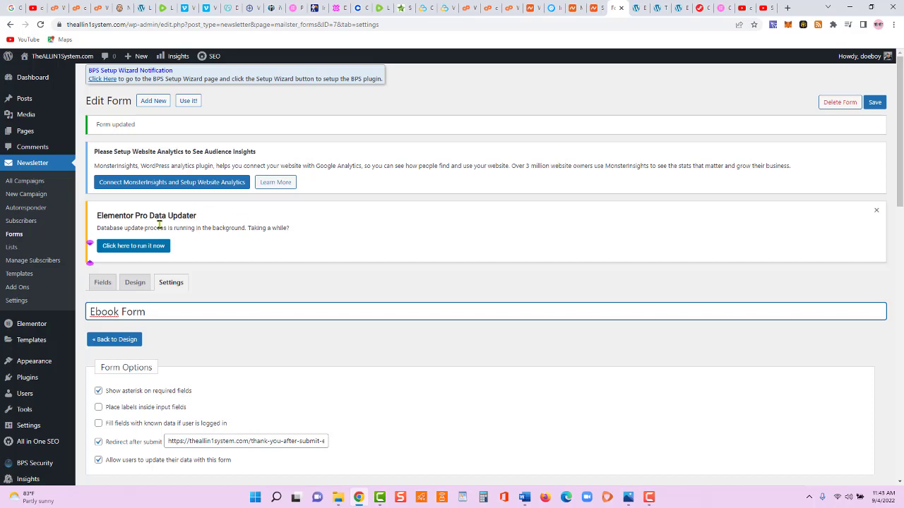
Open the newsletter autoresponders in a separate browser tab and start a new autoresponder titled "Ebook Popup".
right_click(42, 210)
left_click(60, 219)
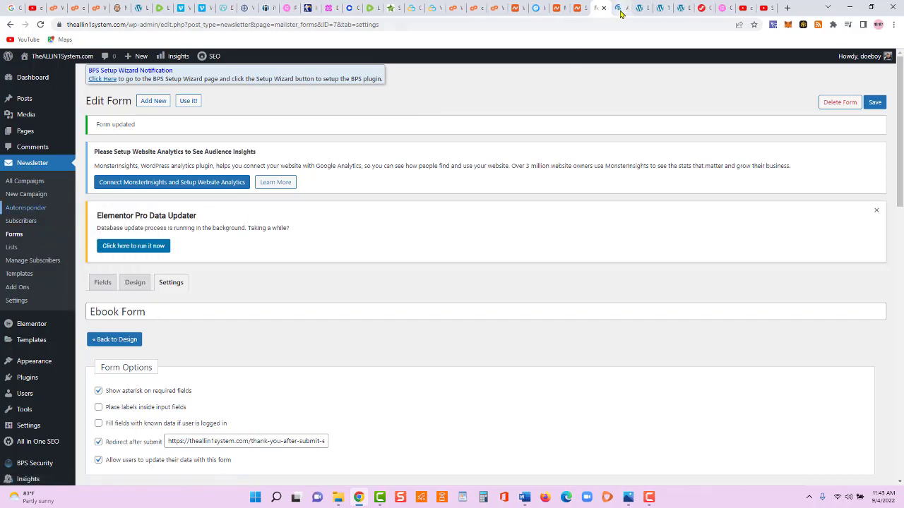
left_click(621, 13)
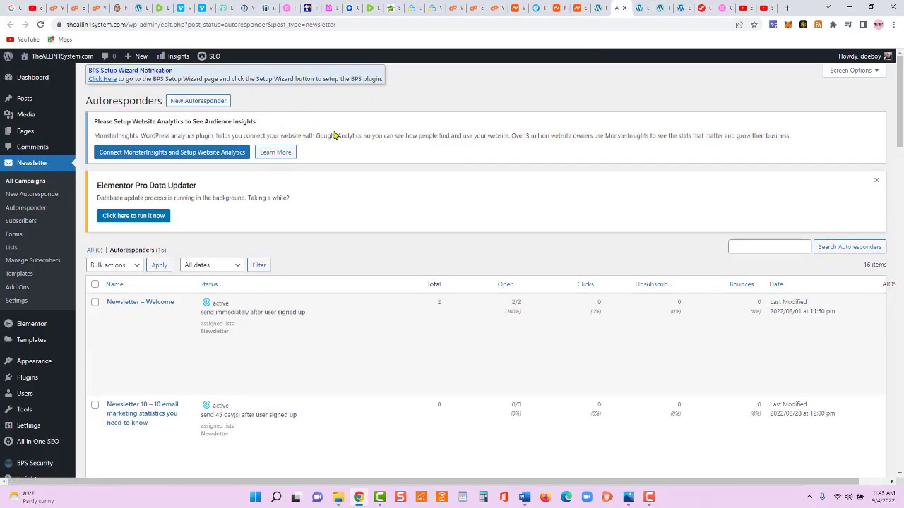
left_click(877, 181)
left_click(209, 101)
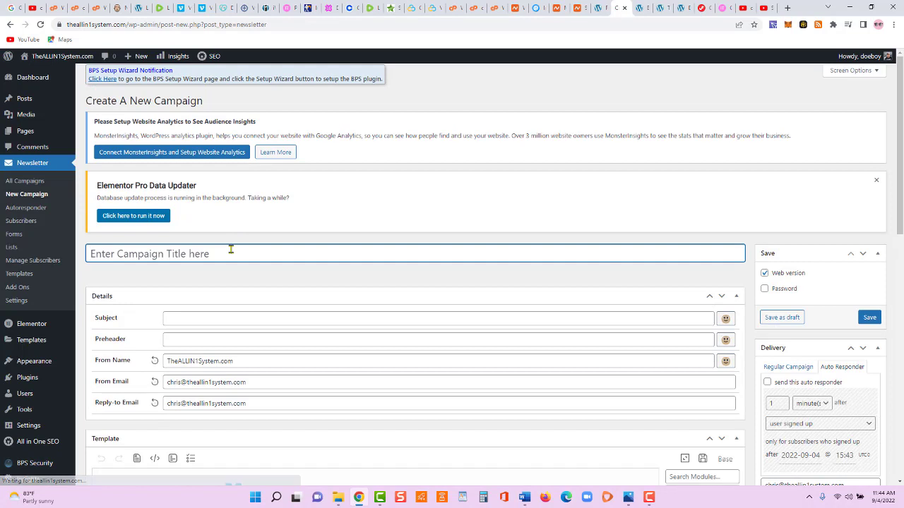
type("Ebook Popup")
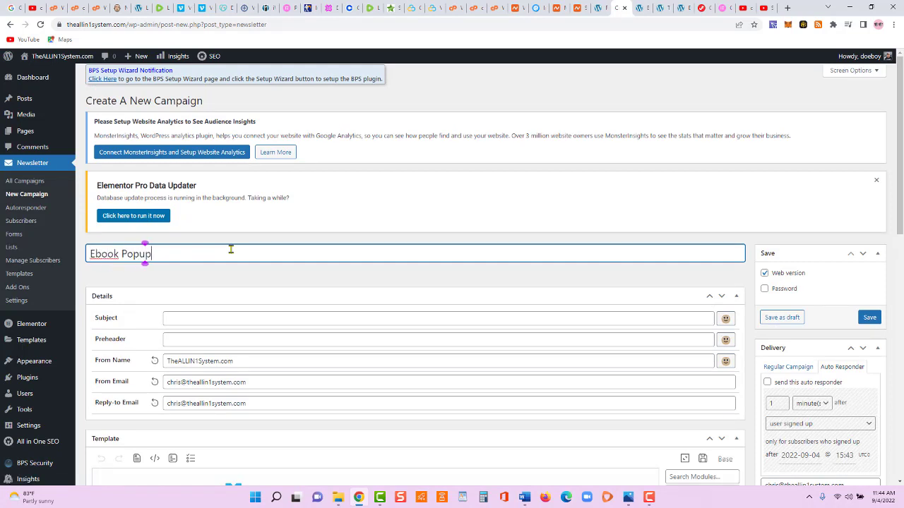
Replace the default subject with the suggested earlier newsletter subject and trim it to the prefix "[TheALLIN1System.com] 😎".
key("Tab")
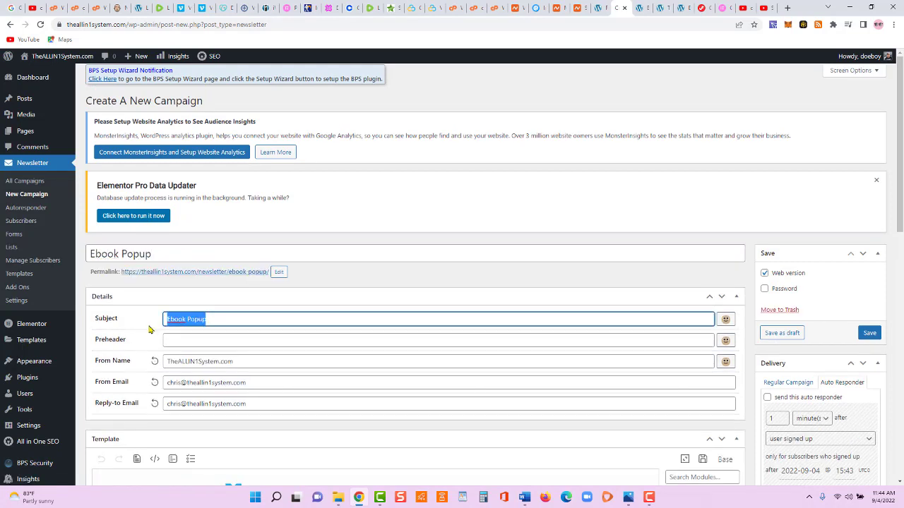
key("BackSpace")
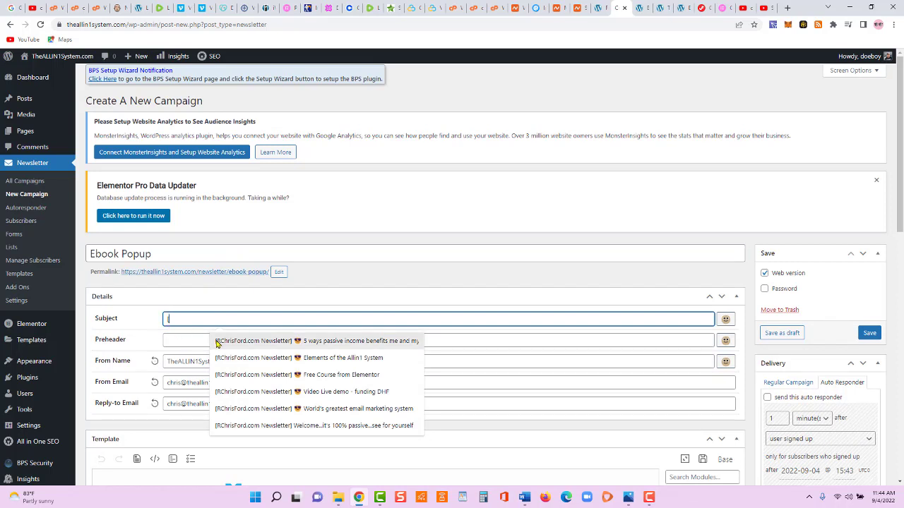
left_click(220, 342)
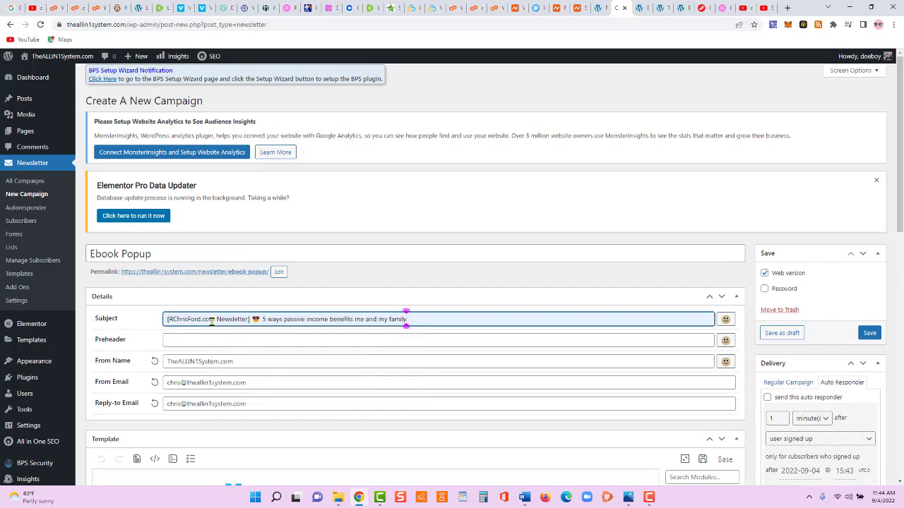
left_click(201, 319)
key("ctrl+z")
key("ctrl+z")
key("ctrl+z")
key("ctrl+z")
key("ctrl+z")
key("ctrl+z")
key("BackSpace")
key("BackSpace")
key("BackSpace")
key("BackSpace")
key("BackSpace")
key("BackSpace")
key("BackSpace")
key("BackSpace")
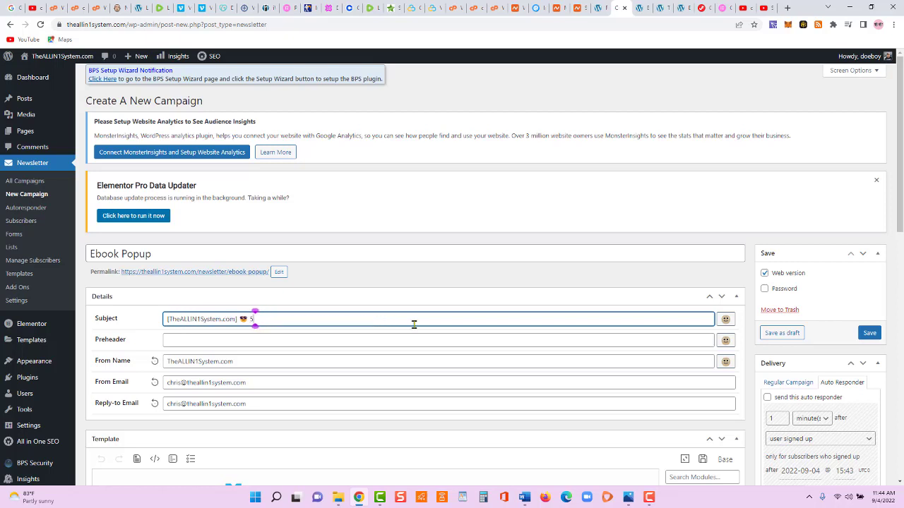
Complete the subject with "Here is your FREE Ebook!" and enter "ebook" as the preheader.
type("Here is your FREEE")
key("BackSpace")
type("Ebook!")
left_click(242, 344)
type("ebook")
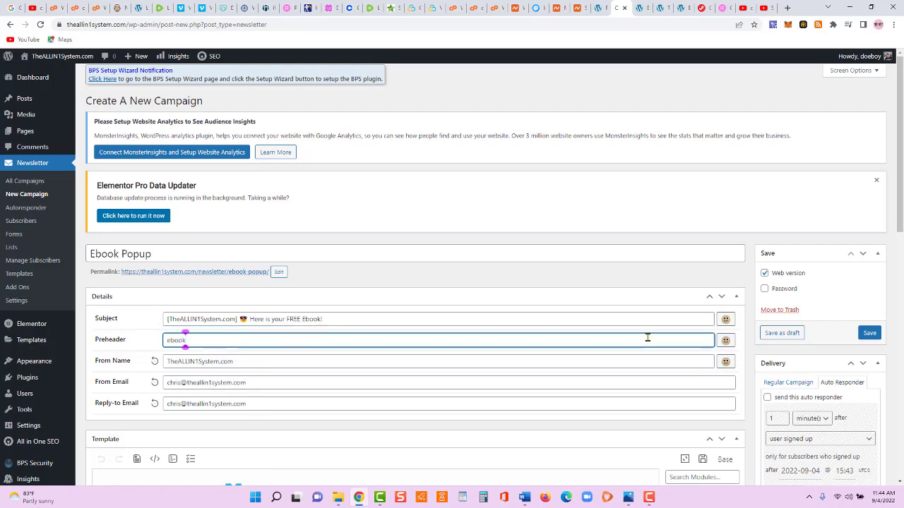
Enable sending of this autoresponder and set its delay to 0 minutes after user sign-up.
scroll(798, 282, "down", 2)
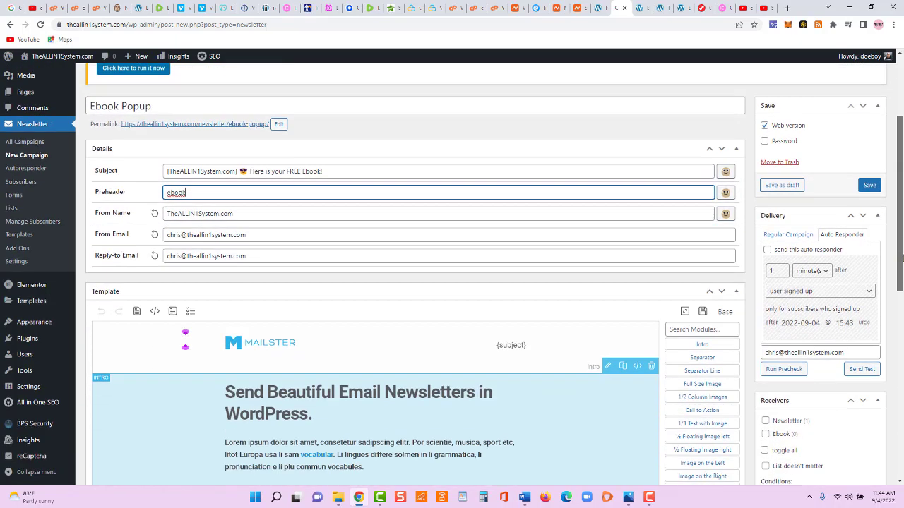
left_click(767, 251)
left_click(777, 271)
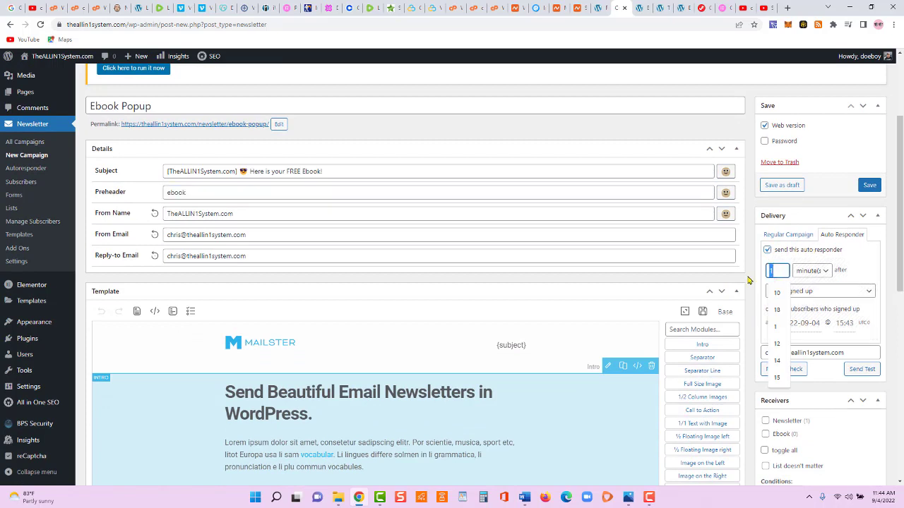
type("0")
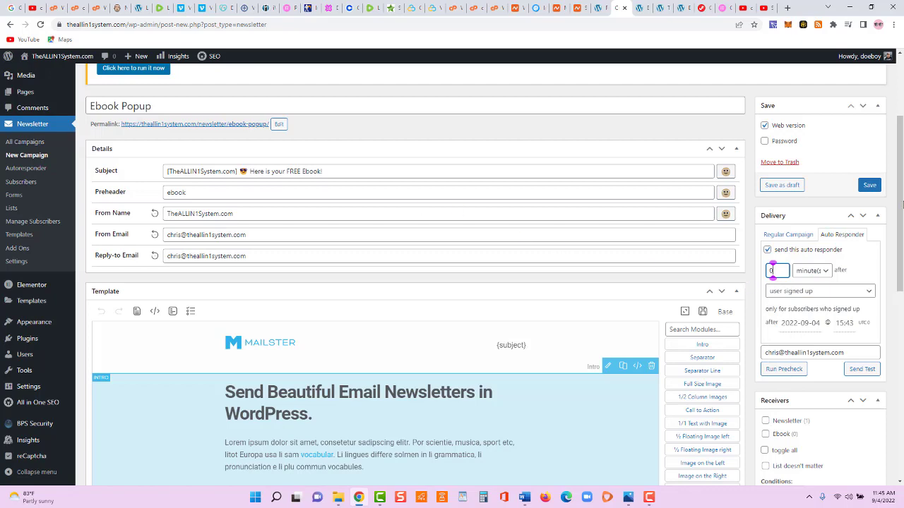
Remove the Mailster logo from the header of the email template.
scroll(900, 206, "down", 3)
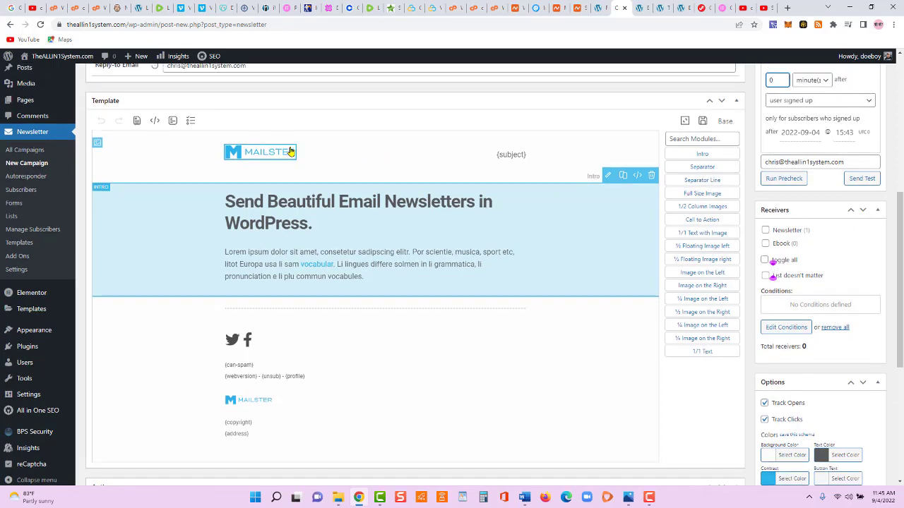
left_click(290, 149)
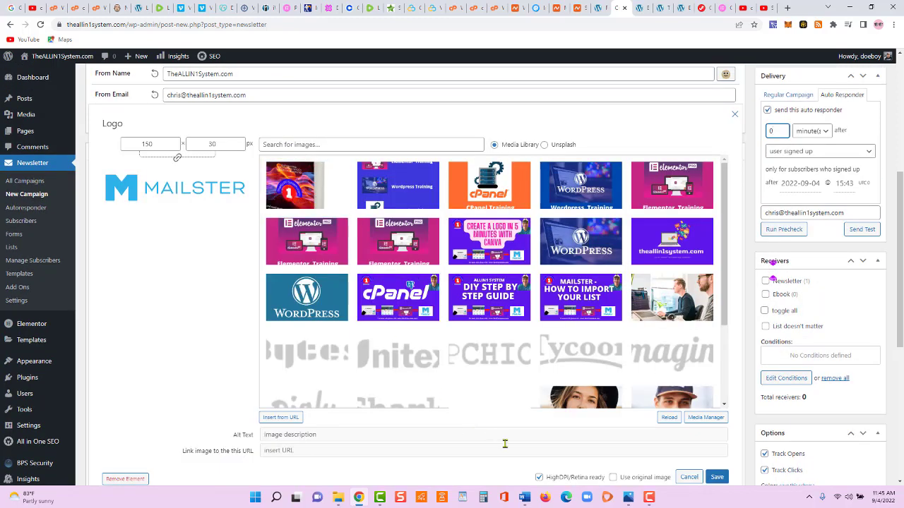
left_click(443, 436)
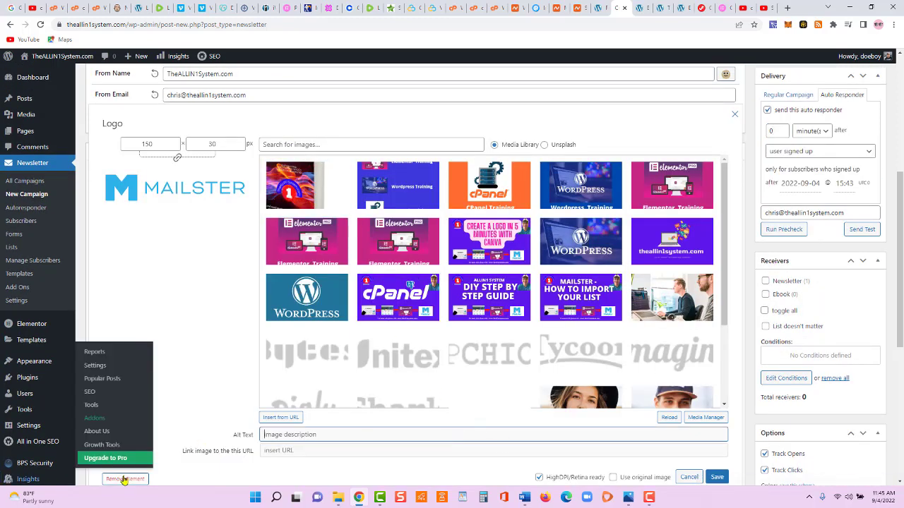
left_click(125, 478)
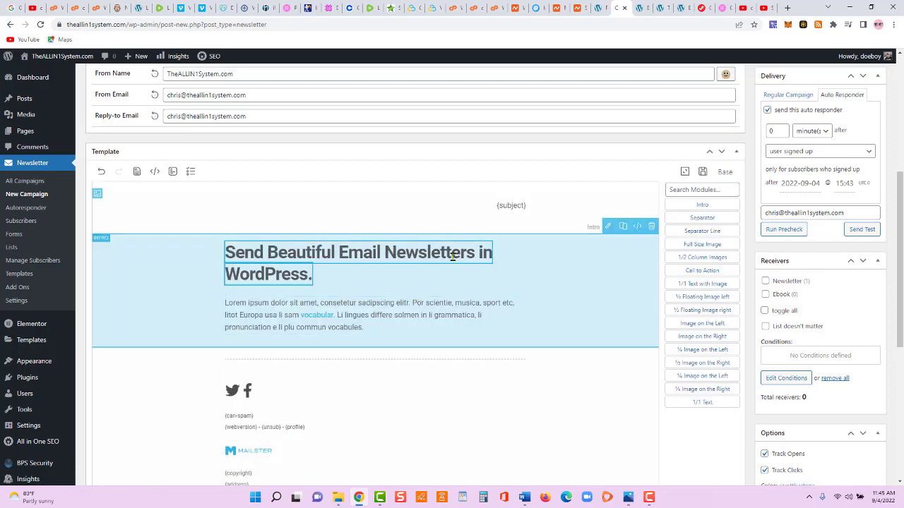
Replace the intro module's headline with "Your FREE Ebook has arrived".
left_click(479, 252)
triple_click(481, 253)
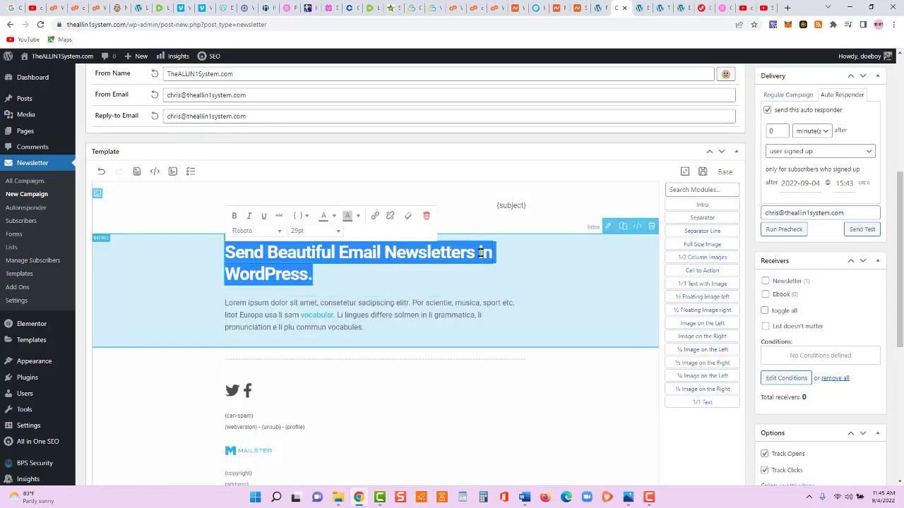
type("Your FR")
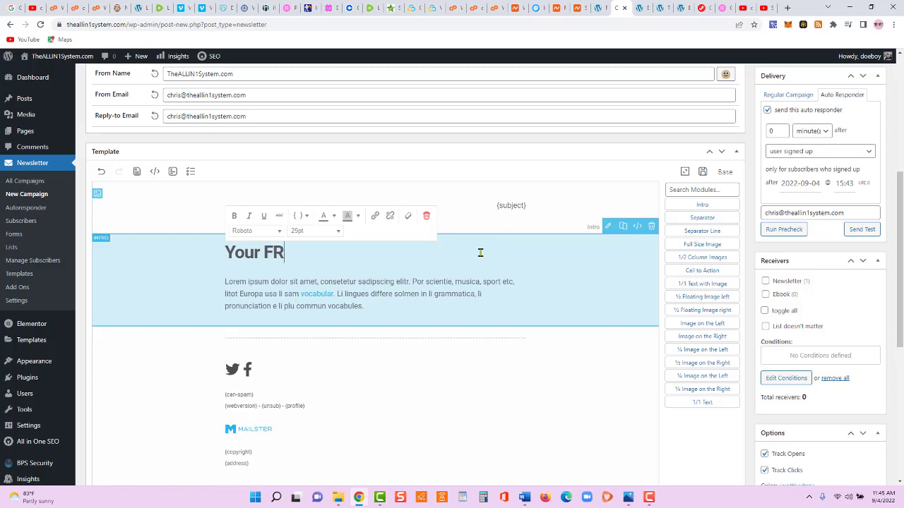
type("EE Ebook has arrived")
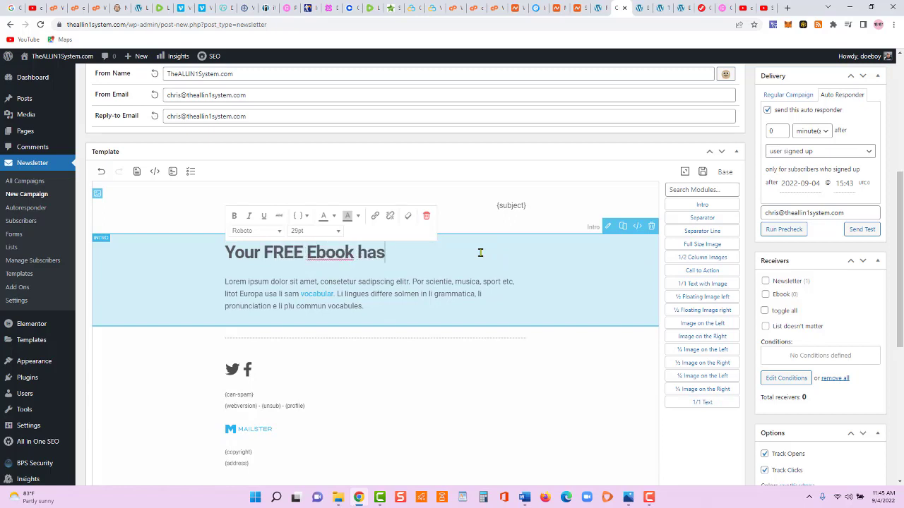
Replace the intro module's body text with "To access your FREE Ebook click here to download.".
left_click(317, 295)
key("ctrl+a")
type("To ac")
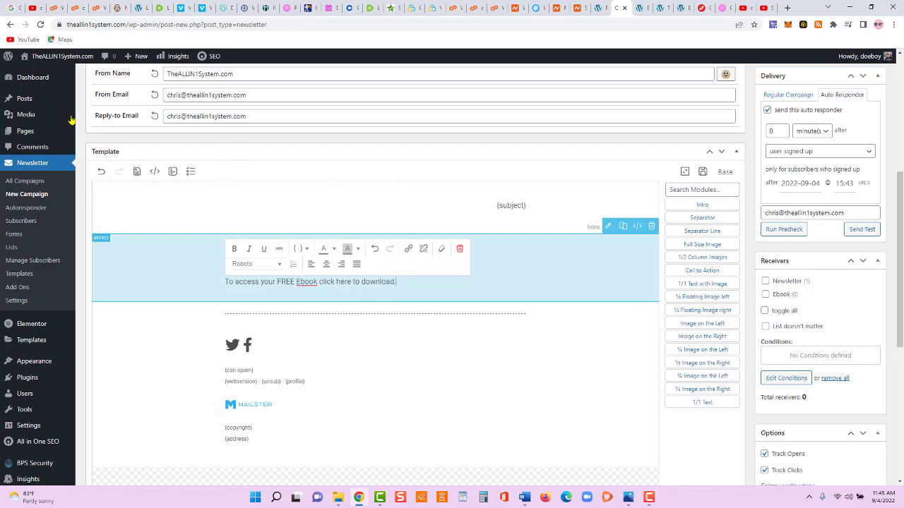
Open the media library in a separate browser tab and copy the file URL of STEP-BY-STEP-guide-for-allin1-system-V2.pdf.
mouse_move(61, 116)
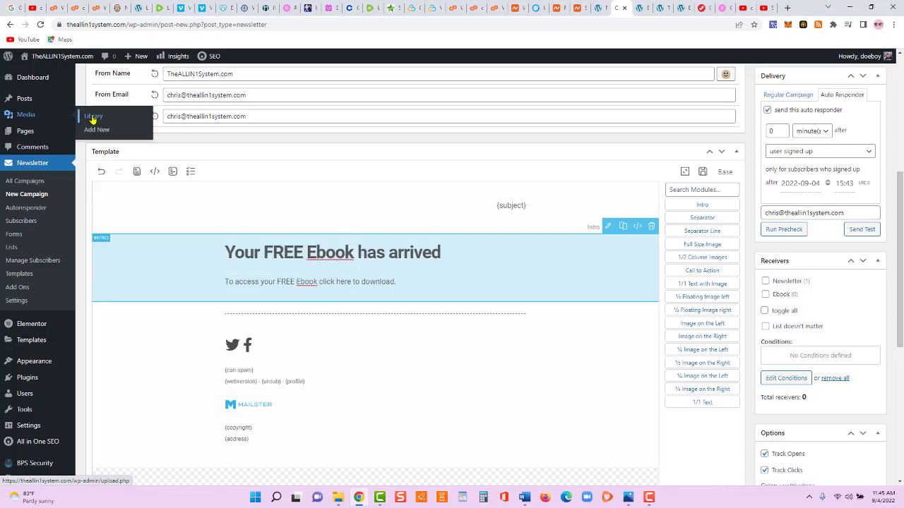
right_click(91, 118)
left_click(129, 125)
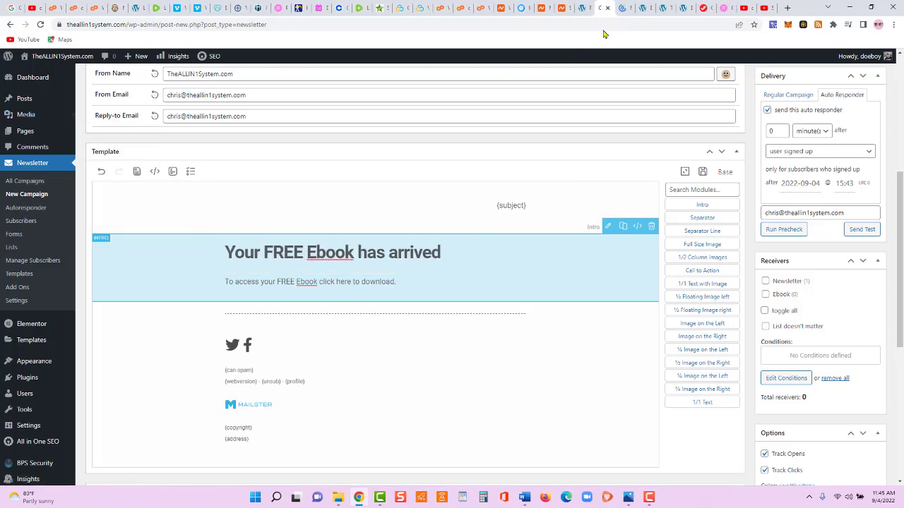
left_click(626, 10)
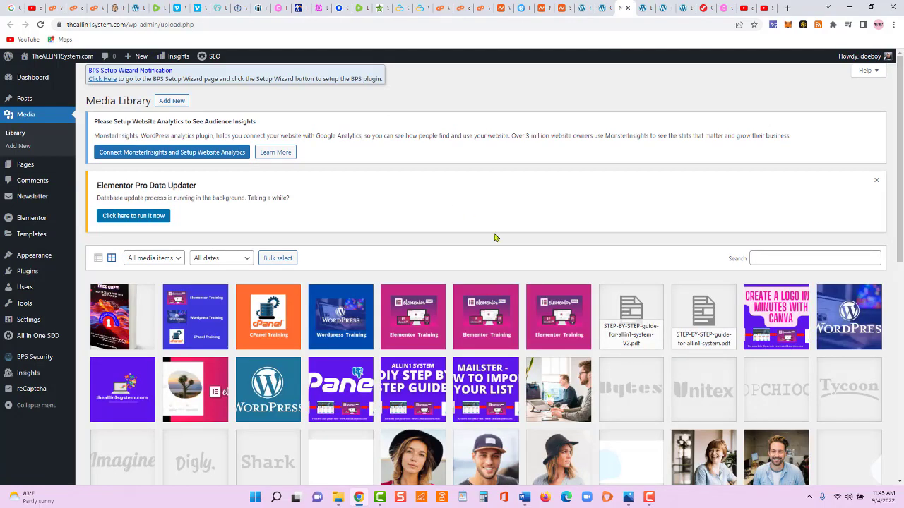
left_click(625, 332)
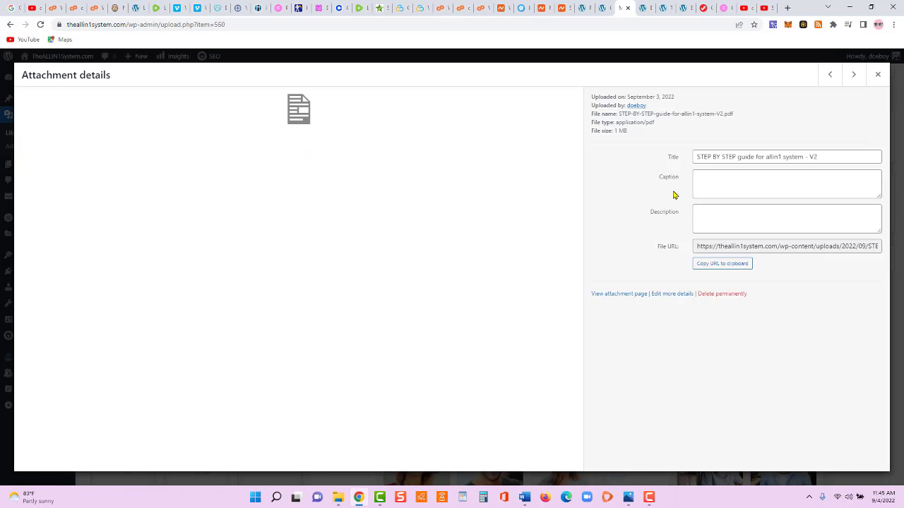
left_click(705, 267)
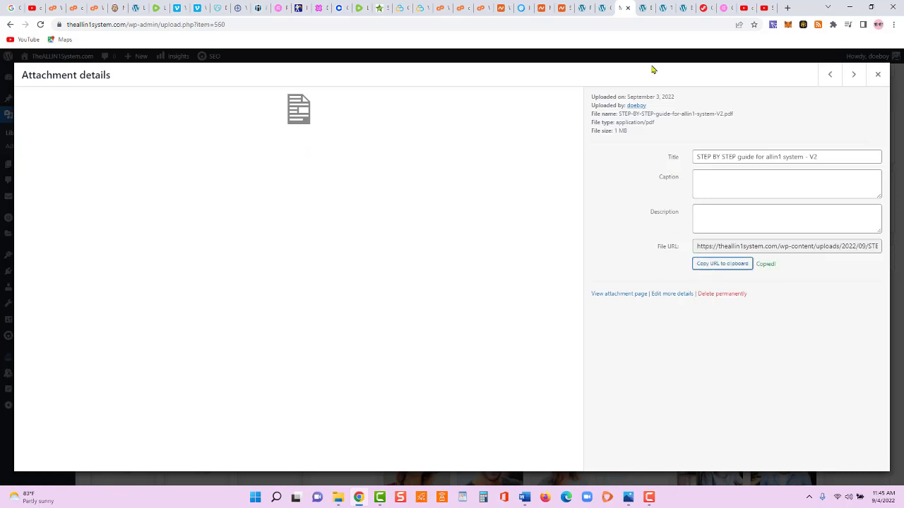
Back in the campaign, link "click here" to the copied PDF URL and add the closing "Enjoy," with the sender's first name below the text.
left_click(605, 10)
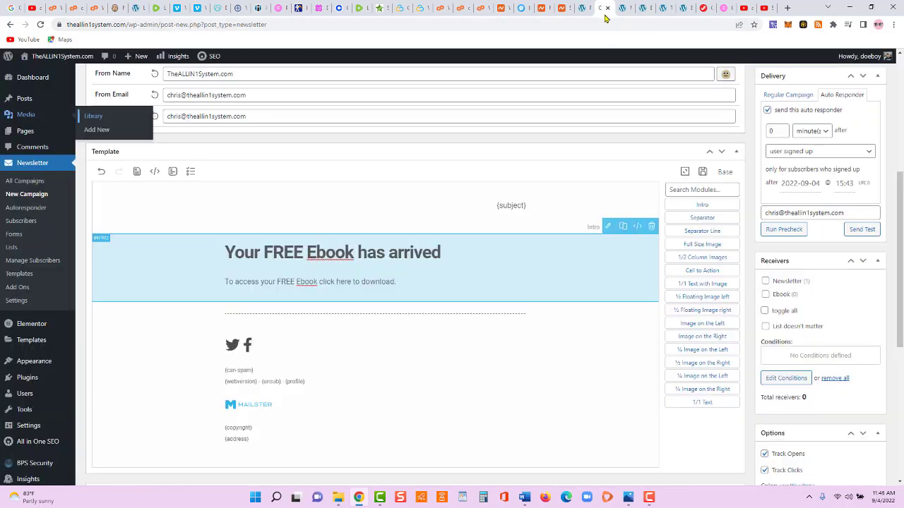
triple_click(349, 283)
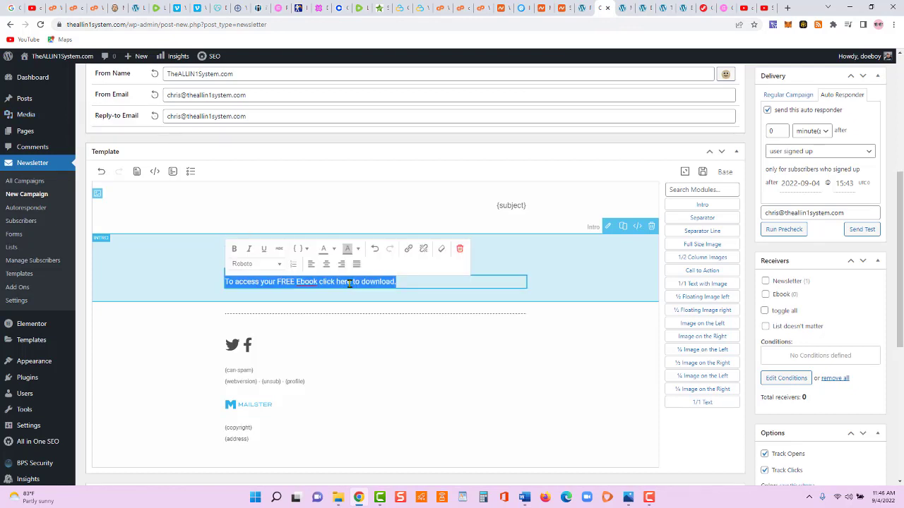
left_click(349, 283)
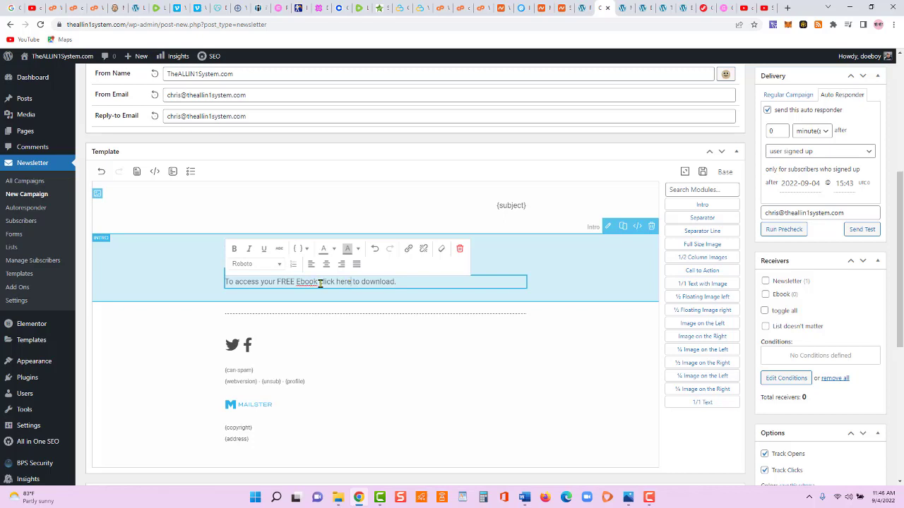
left_click_drag(320, 282, 349, 283)
left_click(408, 249)
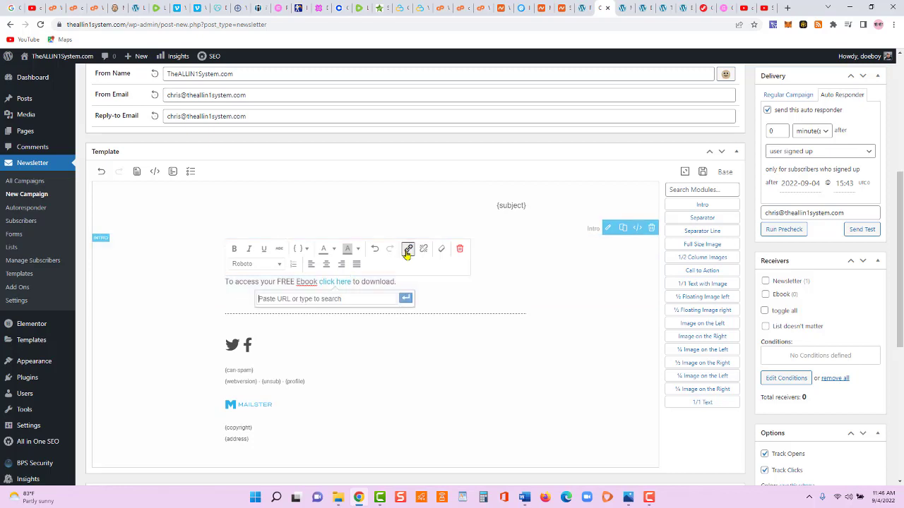
right_click(296, 299)
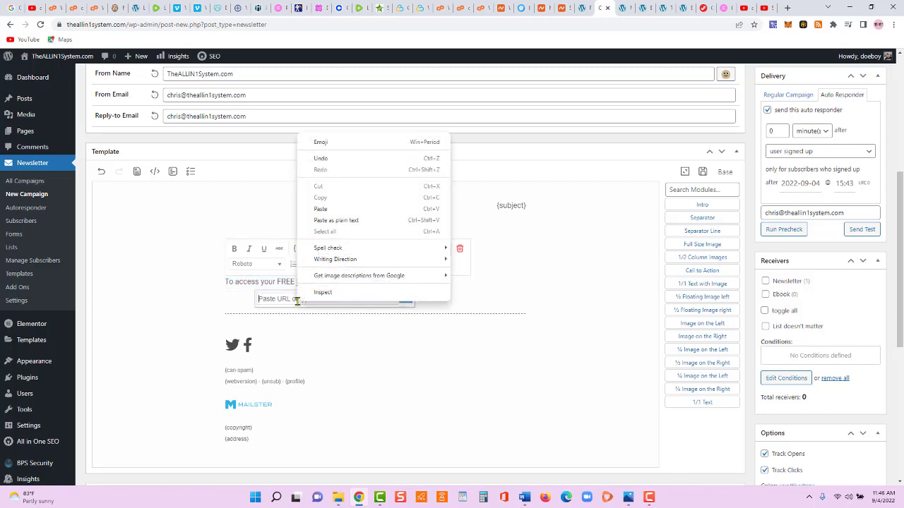
left_click(326, 219)
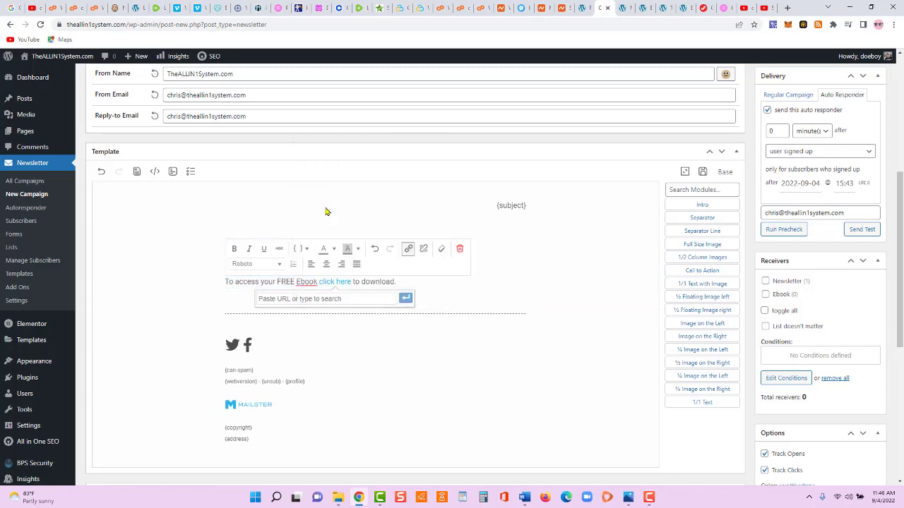
left_click(407, 299)
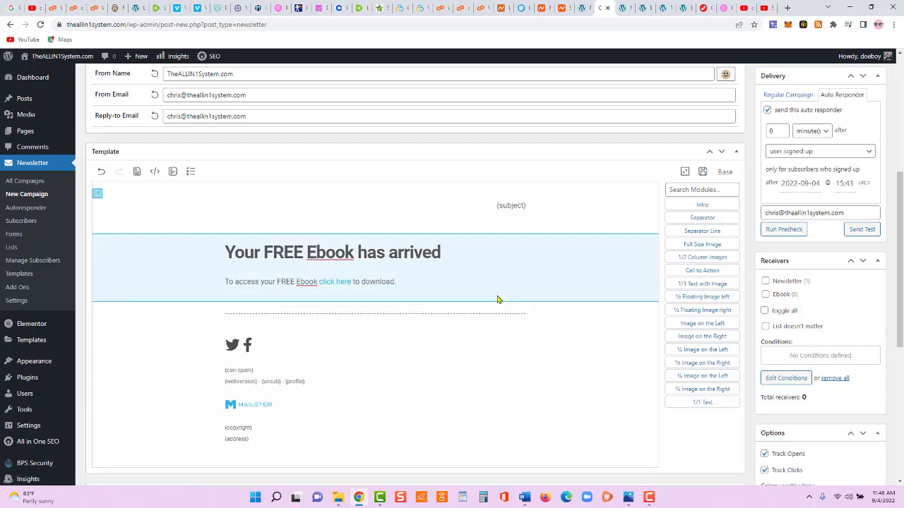
left_click(502, 302)
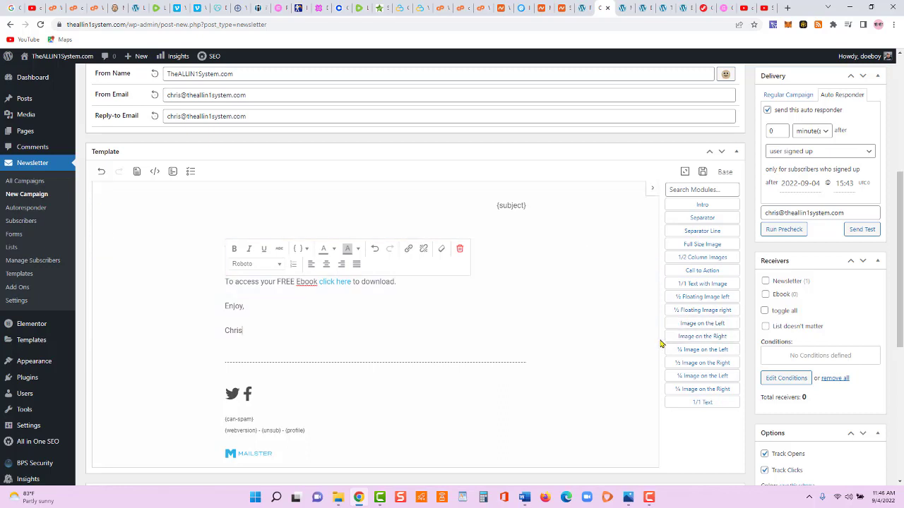
Insert an Image on the Left module above the intro and remove its headline, body text and Read More button.
left_click_drag(692, 329, 410, 226)
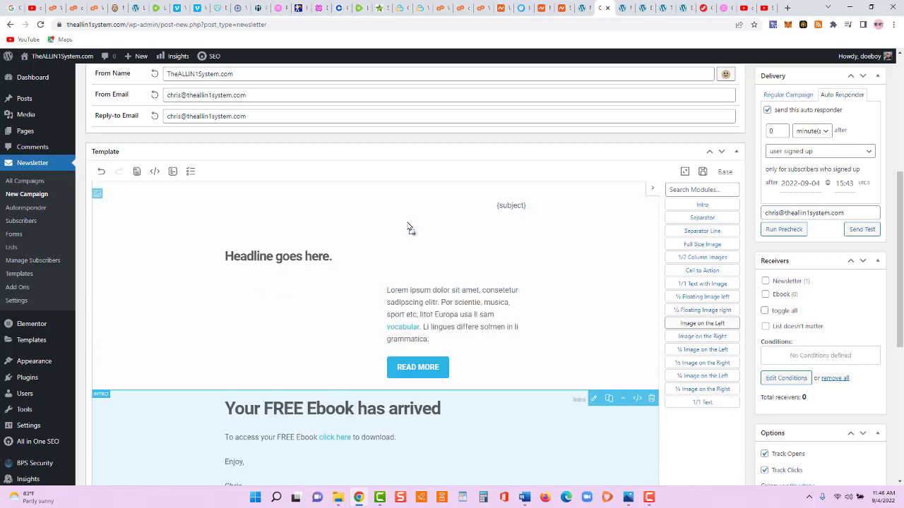
left_click(323, 258)
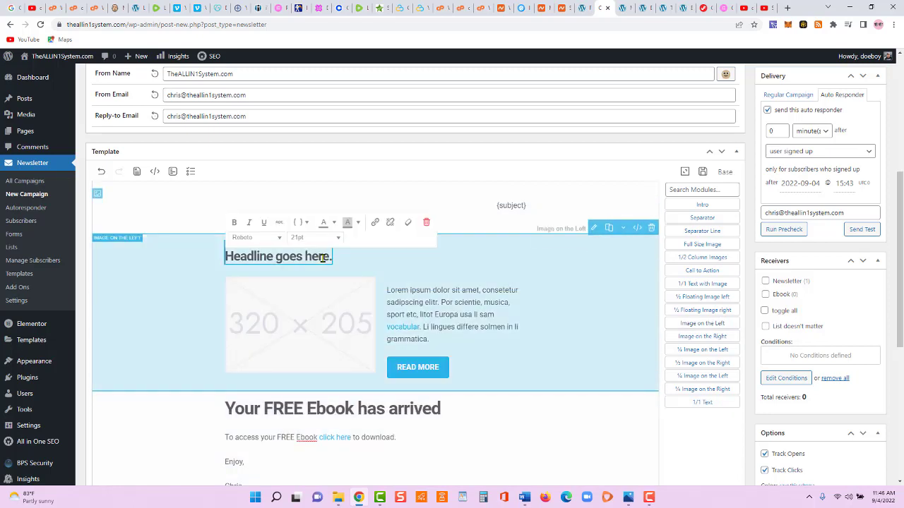
left_click(428, 224)
triple_click(476, 281)
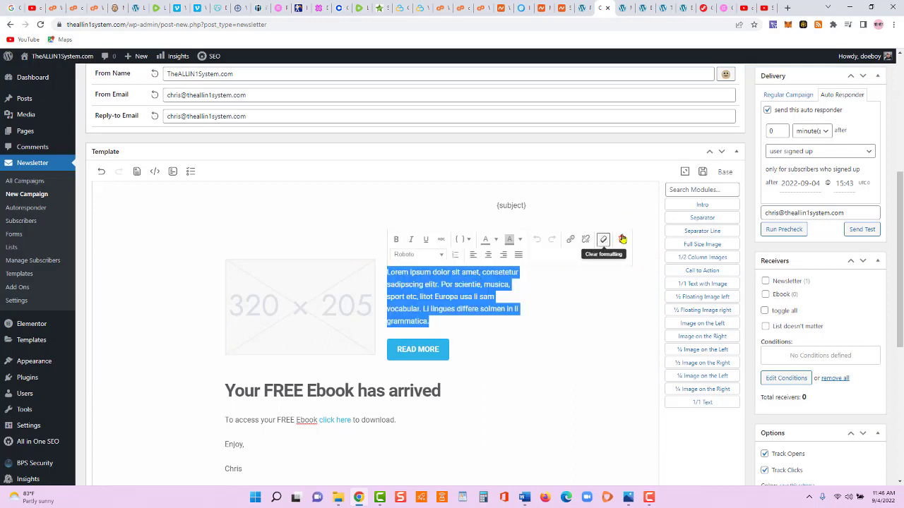
left_click(620, 240)
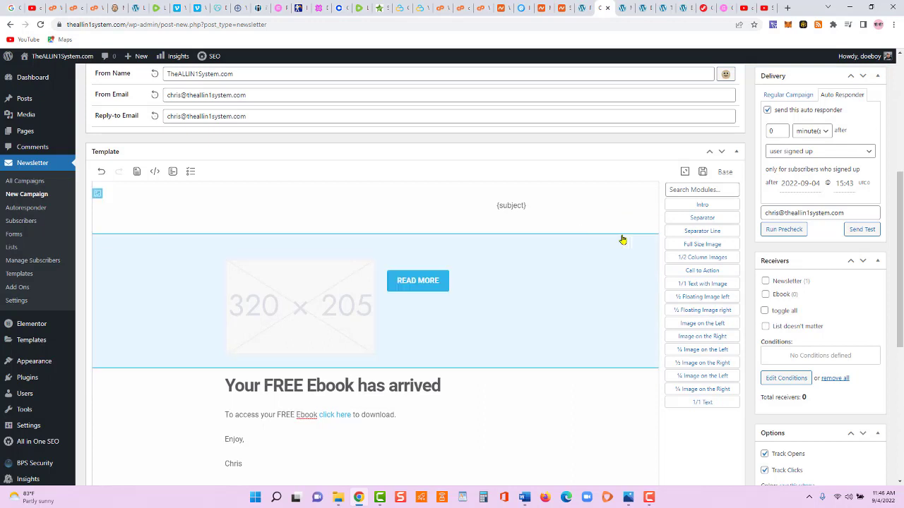
left_click(425, 289)
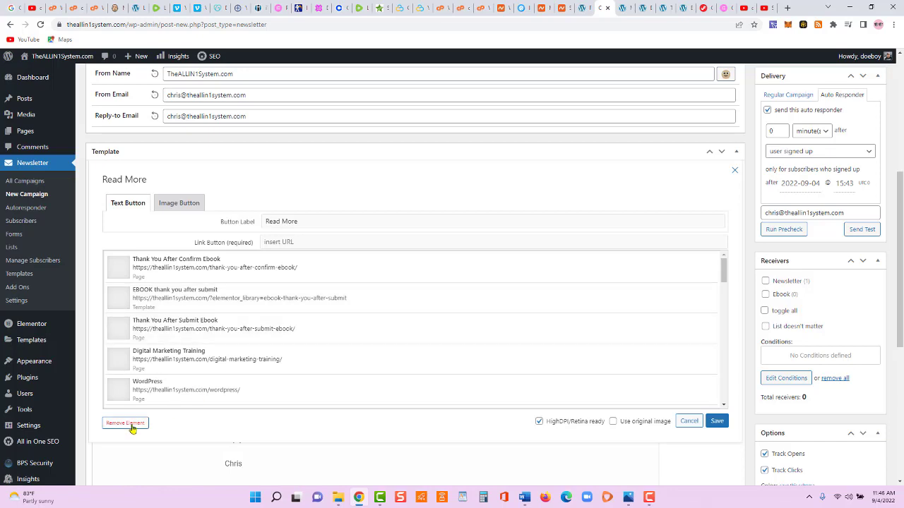
left_click(131, 426)
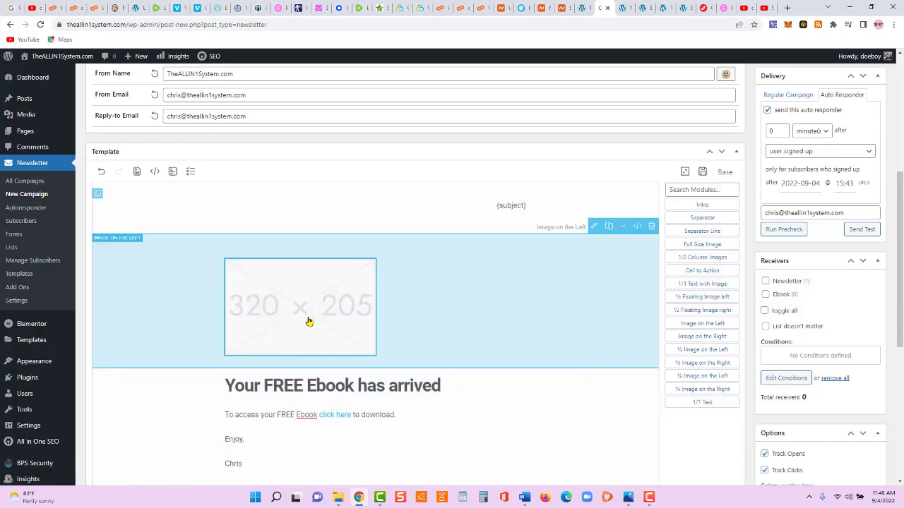
Replace the placeholder above the headline with the ebook cover image download-1500x1748 (1) from the media library.
left_click(308, 321)
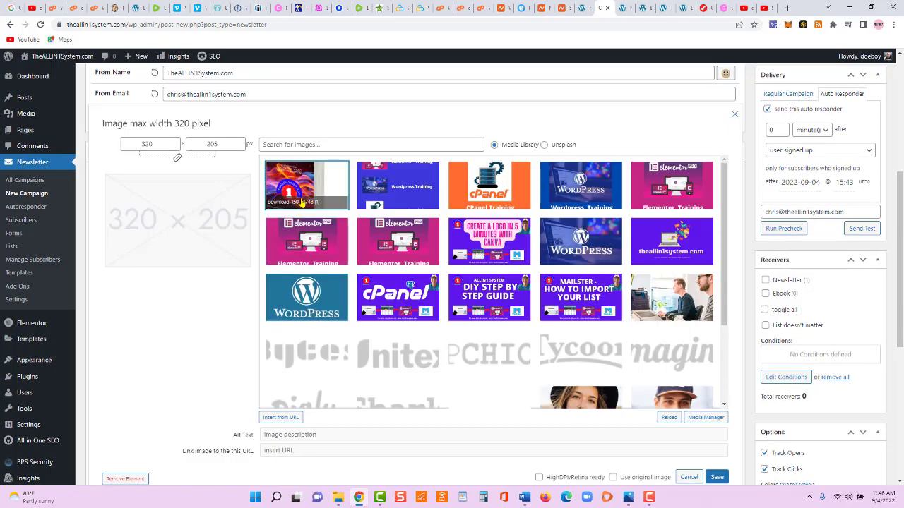
left_click(302, 189)
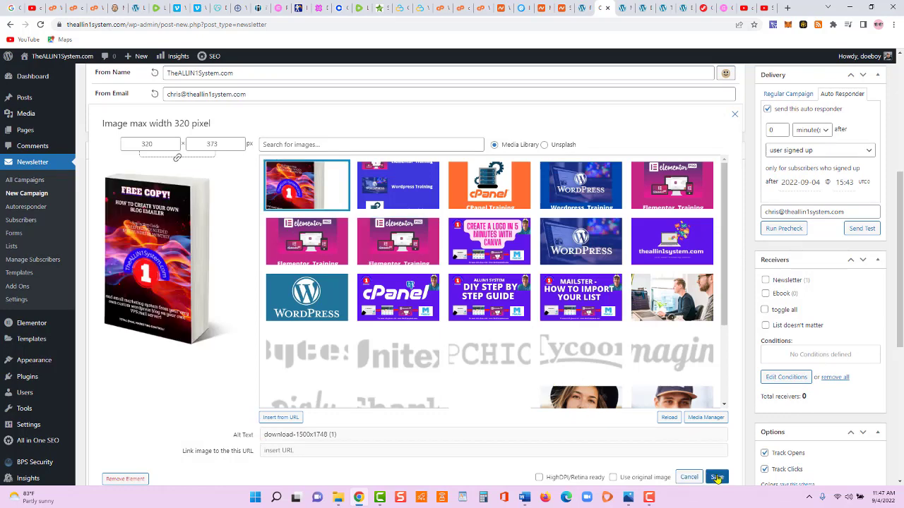
left_click(717, 478)
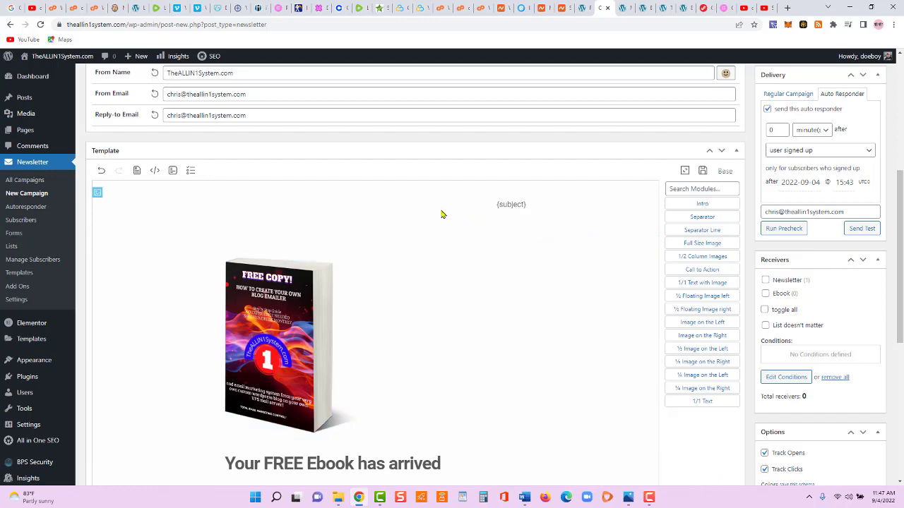
Set the email's contrast colour to blue #4253F5 and its text colour to black #000000.
left_click_drag(902, 197, 901, 280)
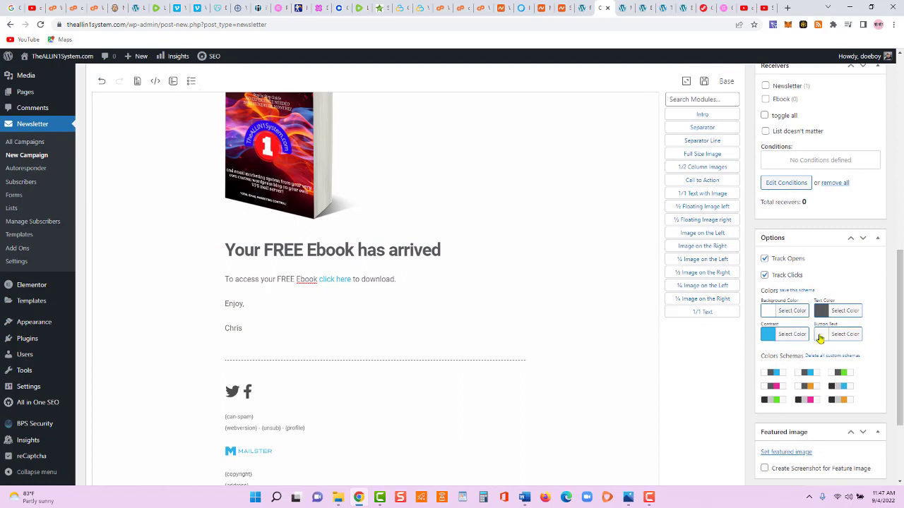
left_click(788, 336)
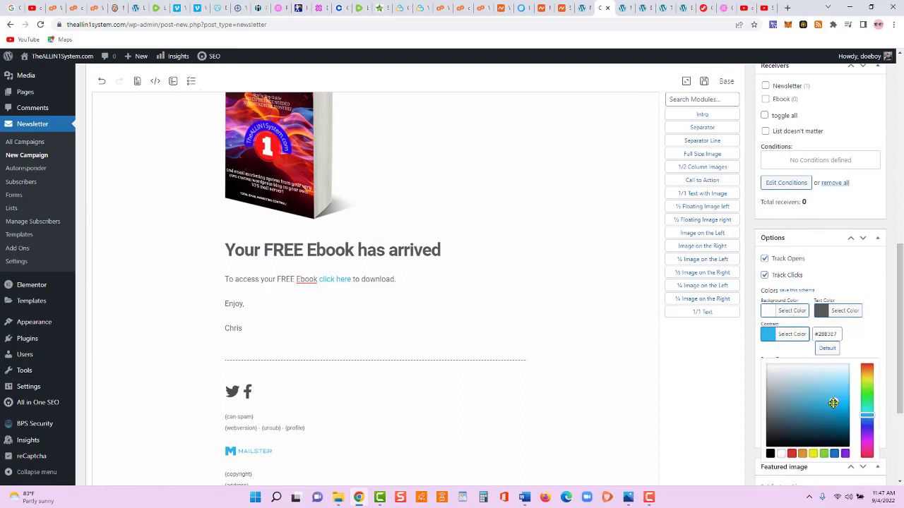
left_click_drag(871, 424, 868, 427)
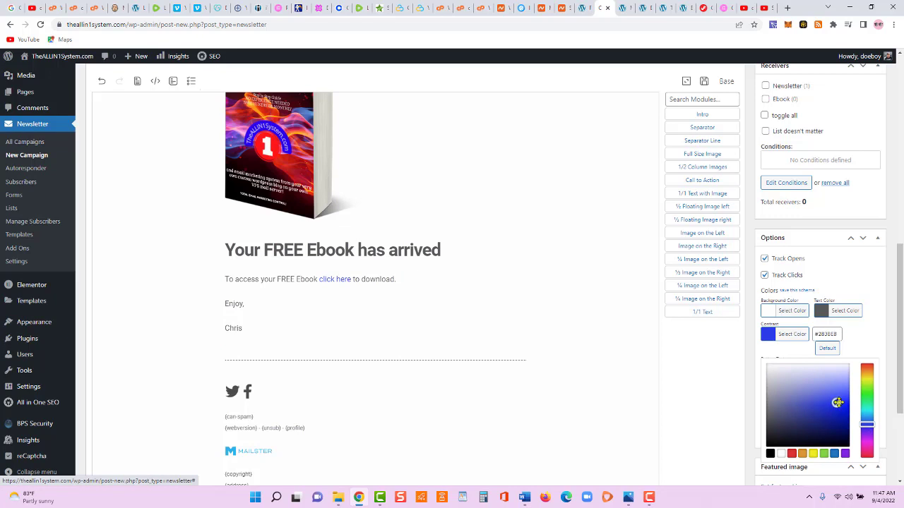
left_click_drag(835, 404, 842, 399)
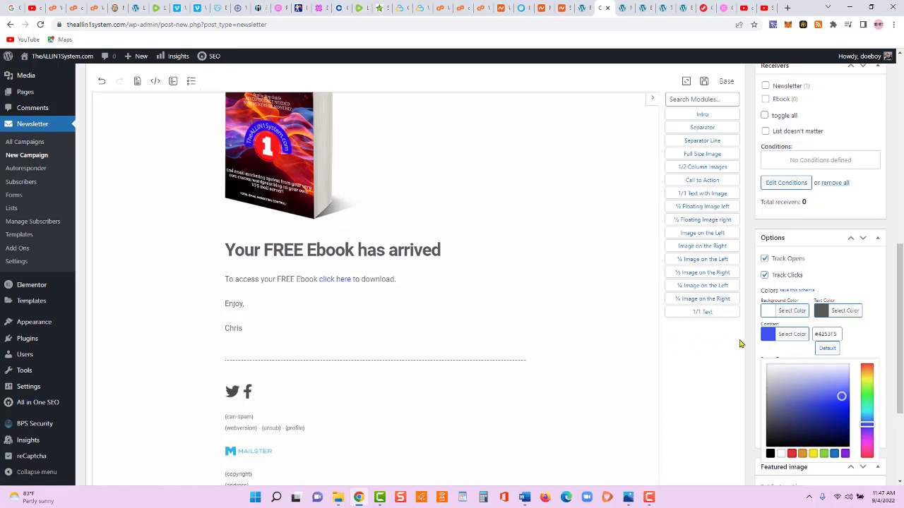
left_click(834, 316)
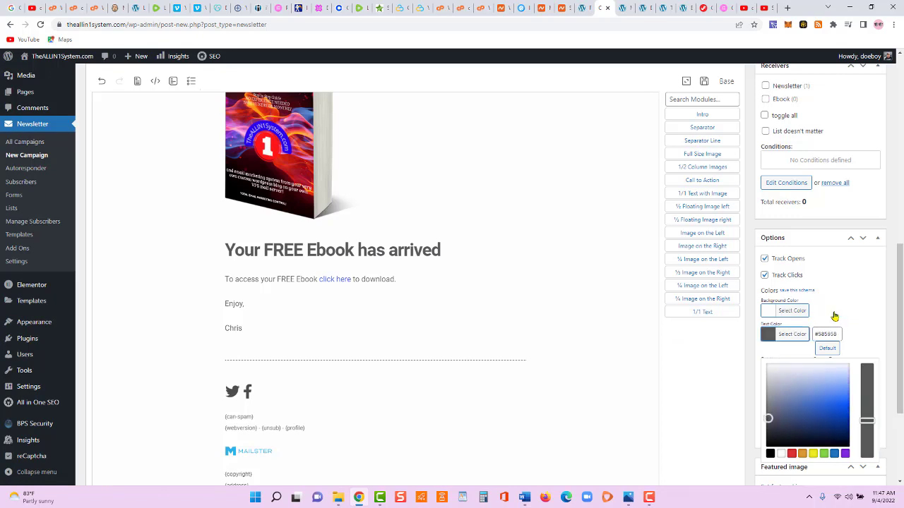
left_click(769, 454)
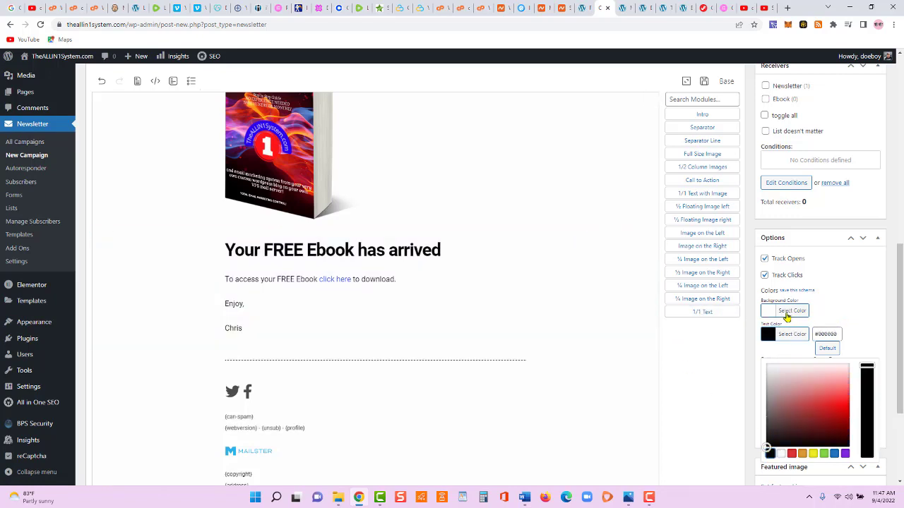
Try the red, orange, yellow, green, blue and purple presets as the email's background colour.
left_click(787, 313)
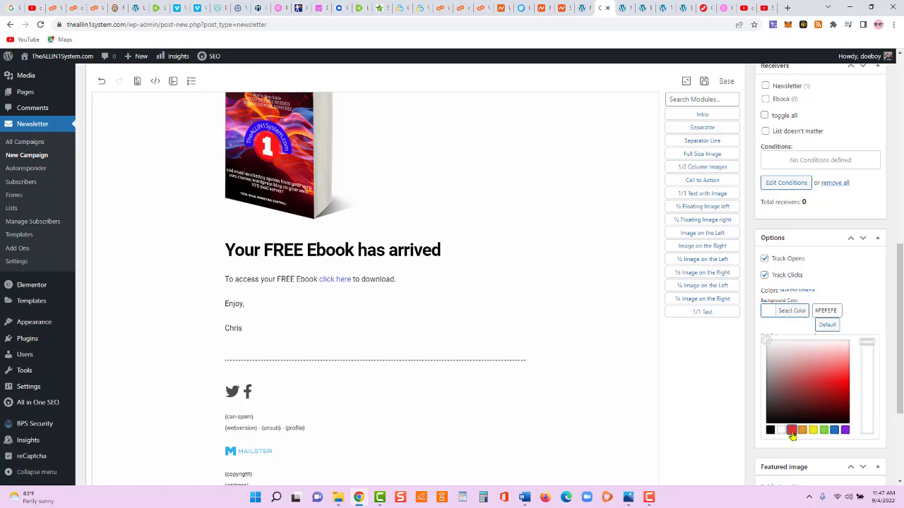
left_click(791, 430)
left_click(803, 431)
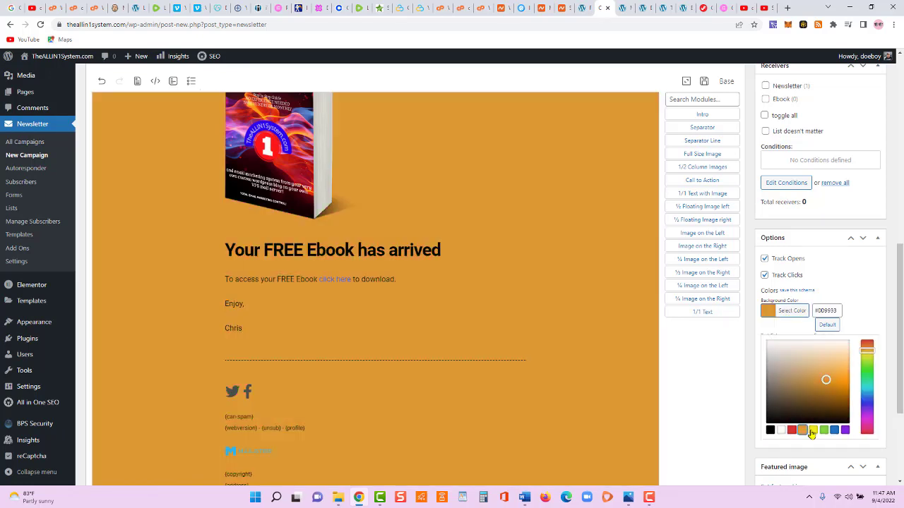
left_click(813, 430)
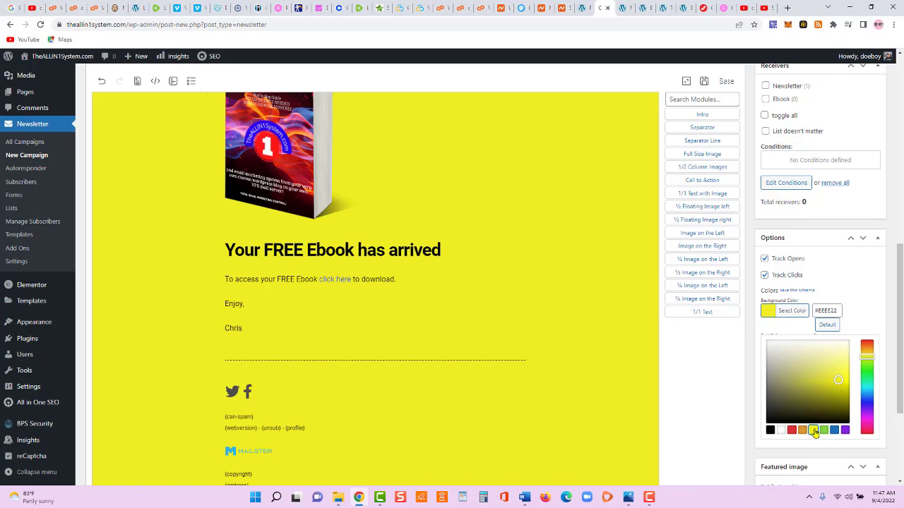
left_click(824, 430)
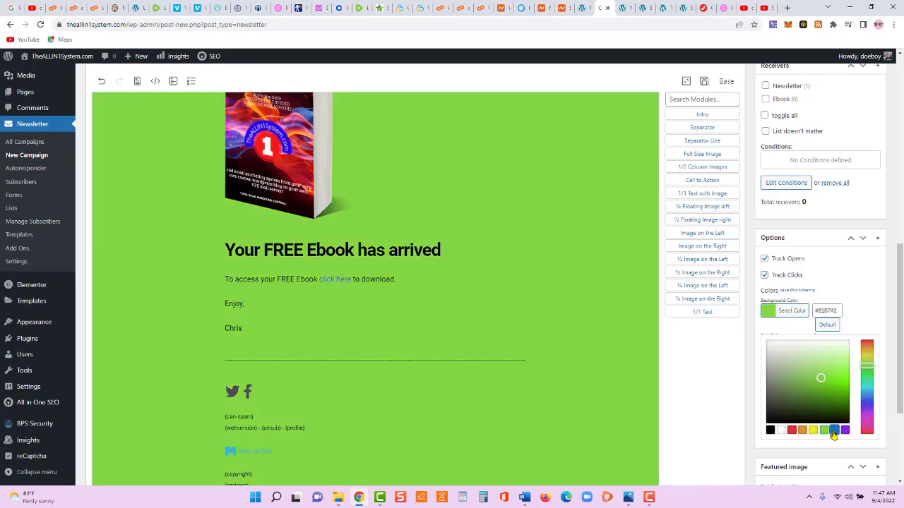
left_click(835, 431)
left_click(845, 430)
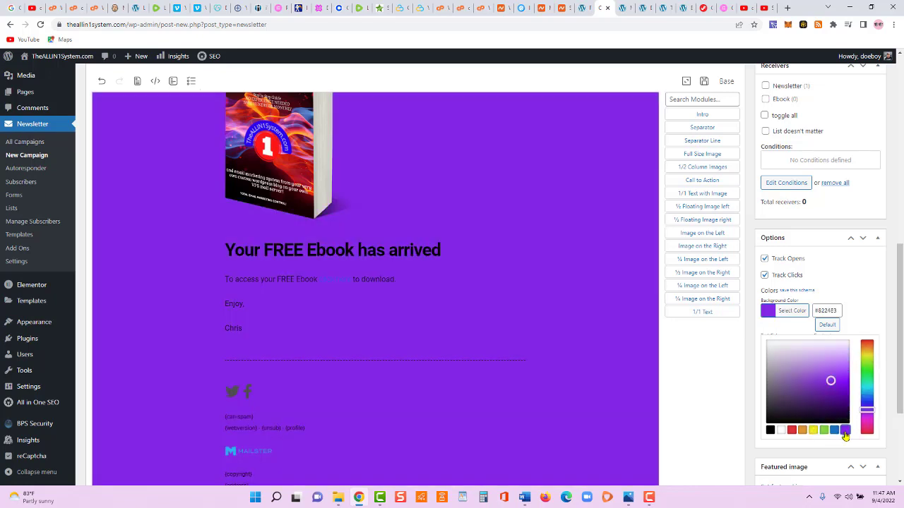
Set the email's background colour to light grey #F0EFEF.
left_click(781, 431)
left_click_drag(811, 379, 768, 344)
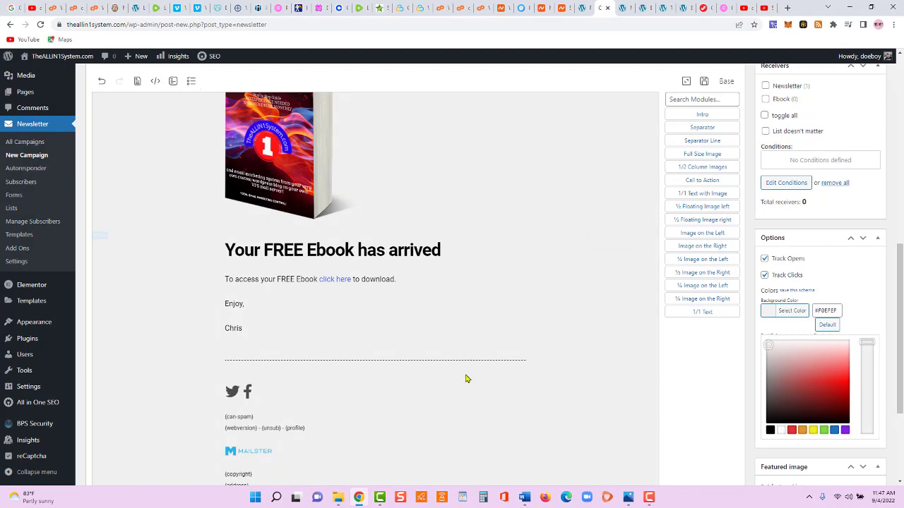
Remove the Twitter button from the email's footer.
left_click(233, 391)
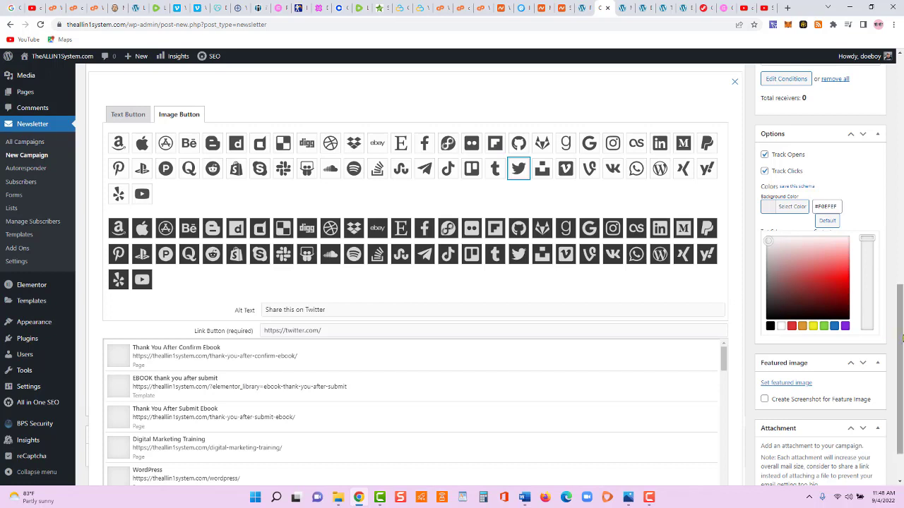
scroll(737, 302, "down", 1)
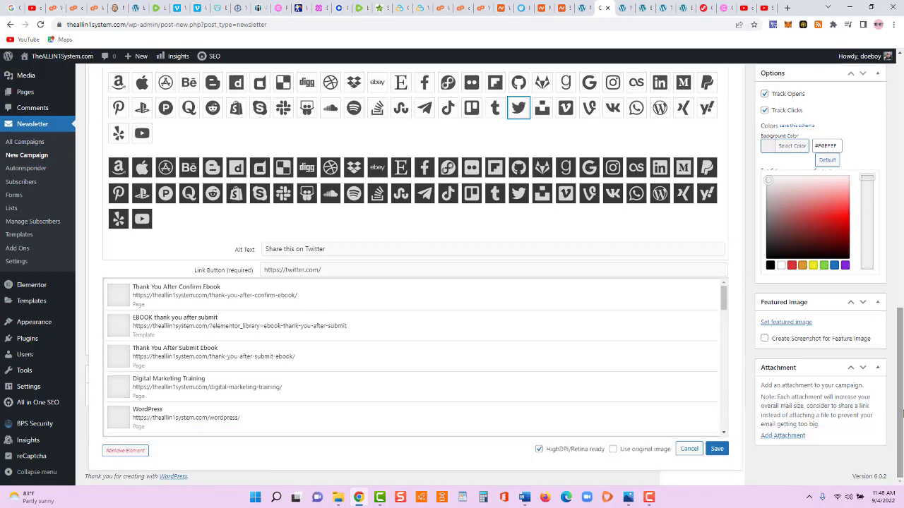
left_click(136, 452)
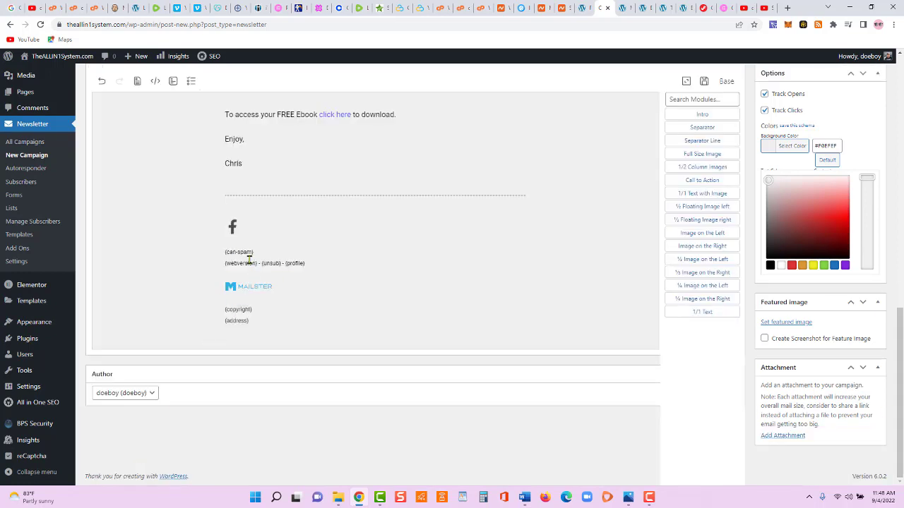
Link the footer's Facebook button to the sender's Facebook profile URL and save it.
left_click(234, 228)
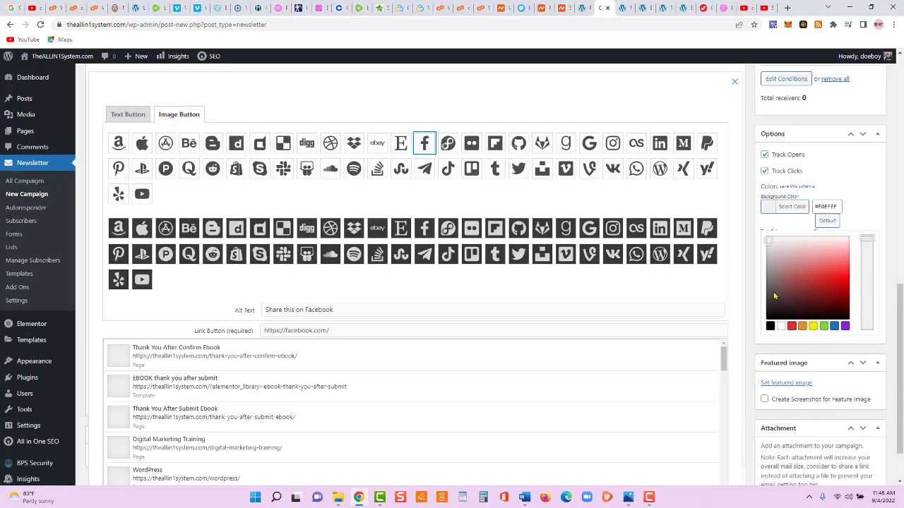
scroll(812, 423, "down", 2)
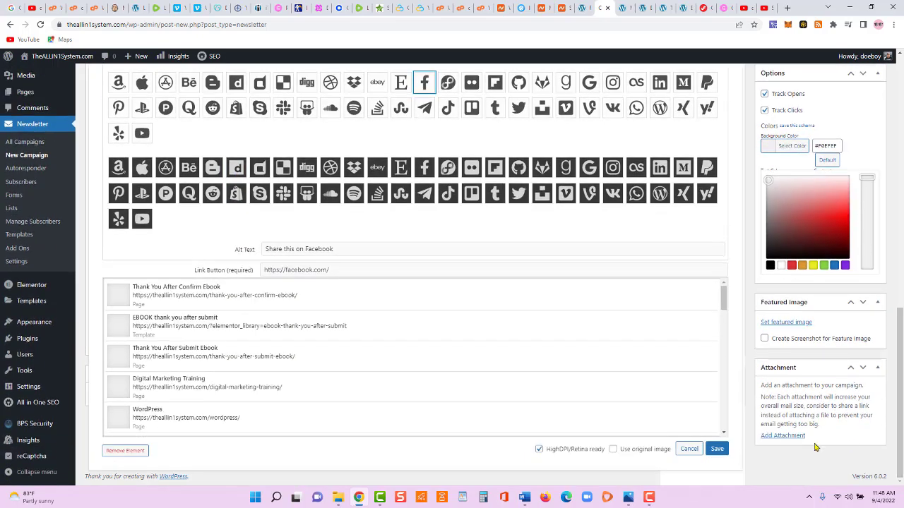
left_click(343, 270)
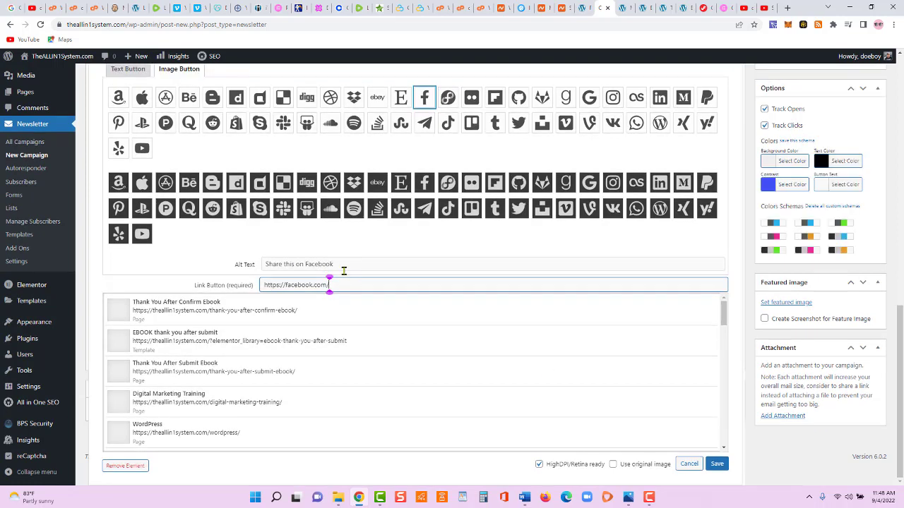
type("robertchristmanford")
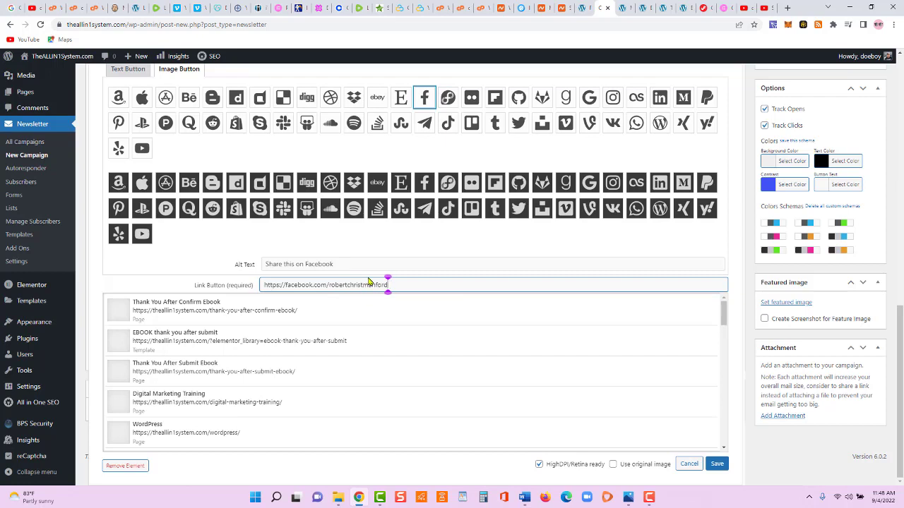
left_click(717, 466)
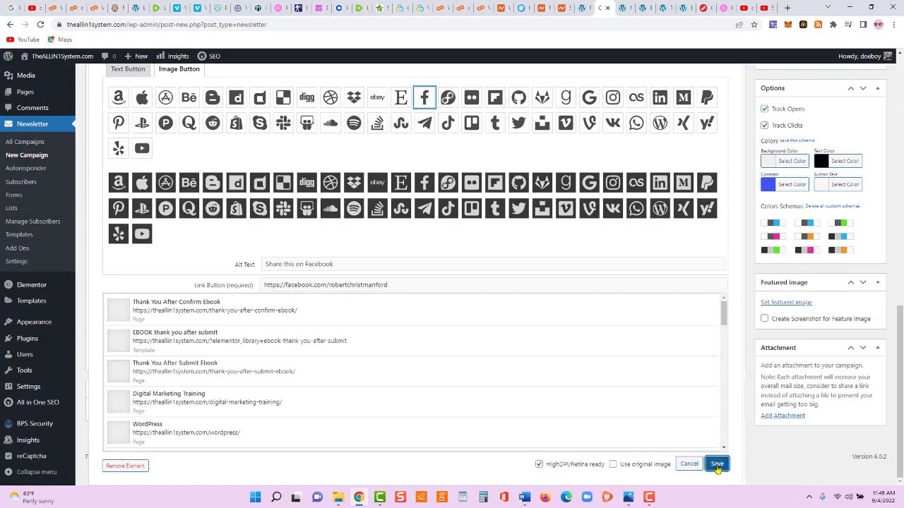
Choose the Ebook list as the campaign's receivers and send a test email to the sender's address.
scroll(901, 305, "up", 2)
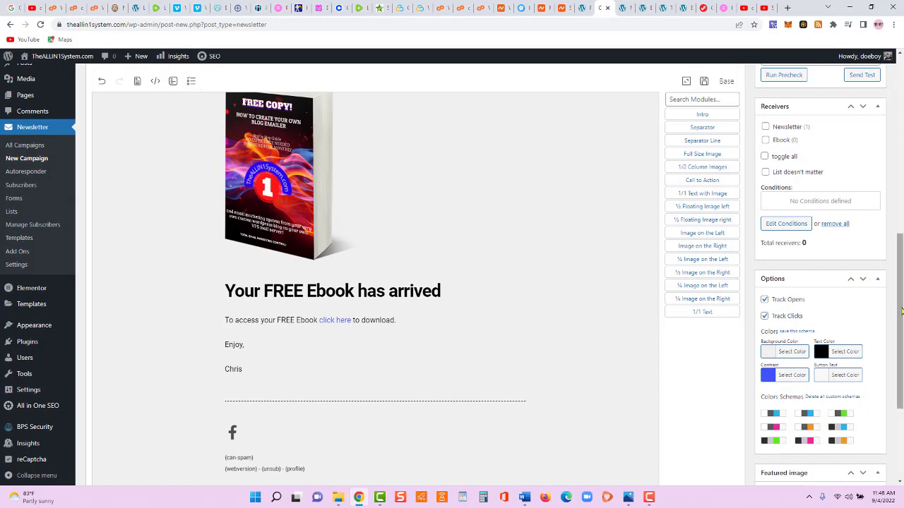
left_click(766, 142)
scroll(900, 318, "up", 3)
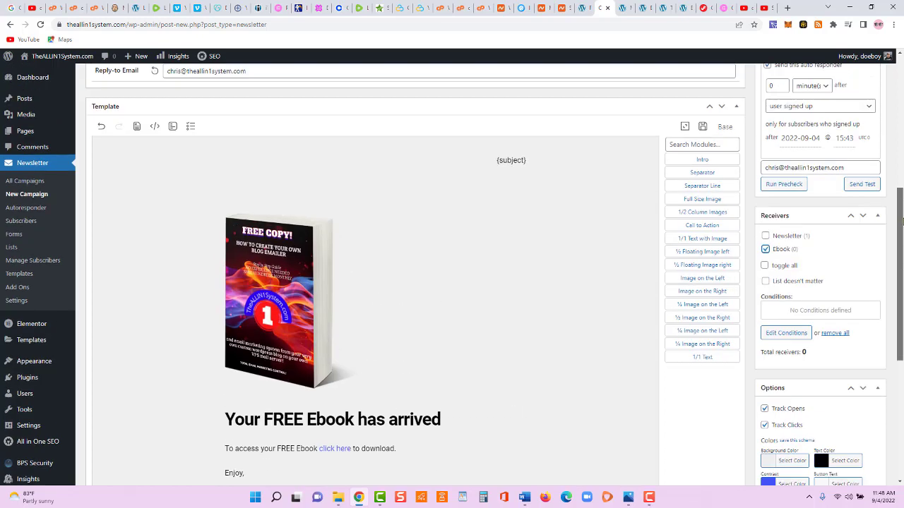
scroll(896, 212, "up", 1)
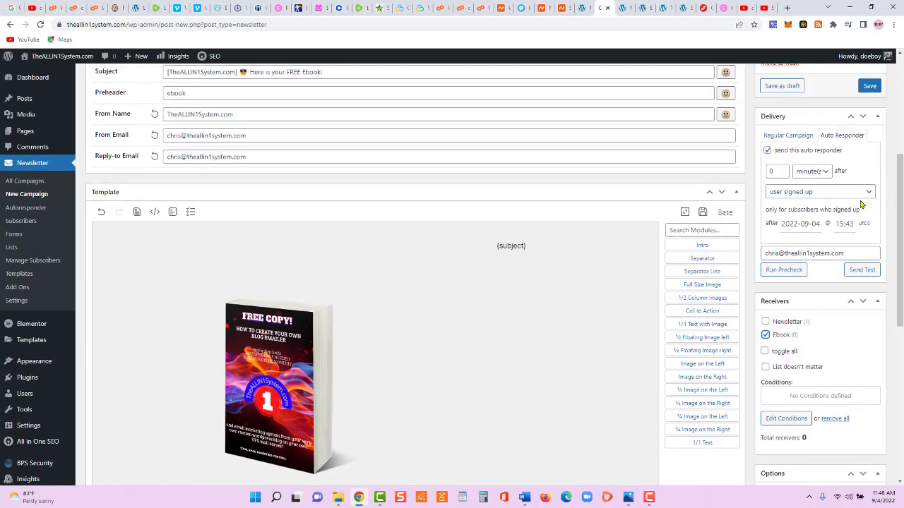
left_click(861, 272)
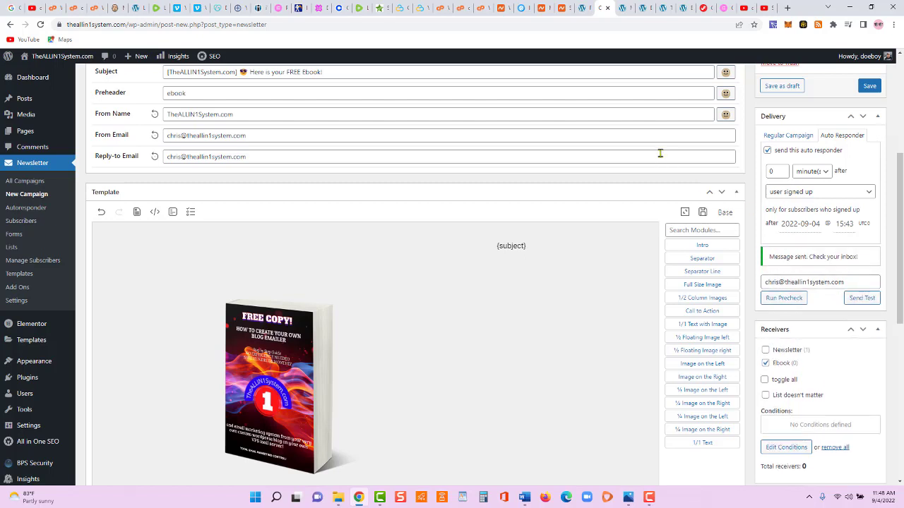
Switch to the Roundcube webmail inbox, open the "Here is your FREE Ebook!" test email and check its "click here" download link.
mouse_move(650, 499)
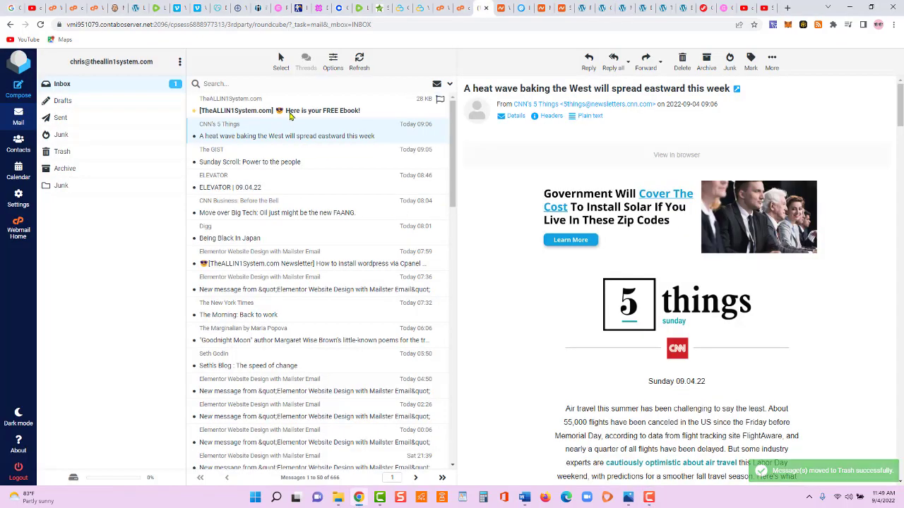
left_click(291, 113)
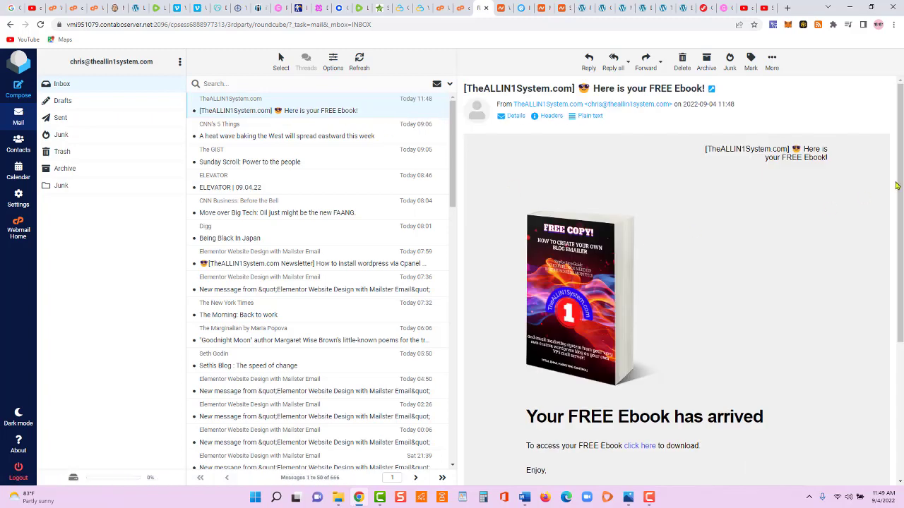
scroll(748, 259, "down", 3)
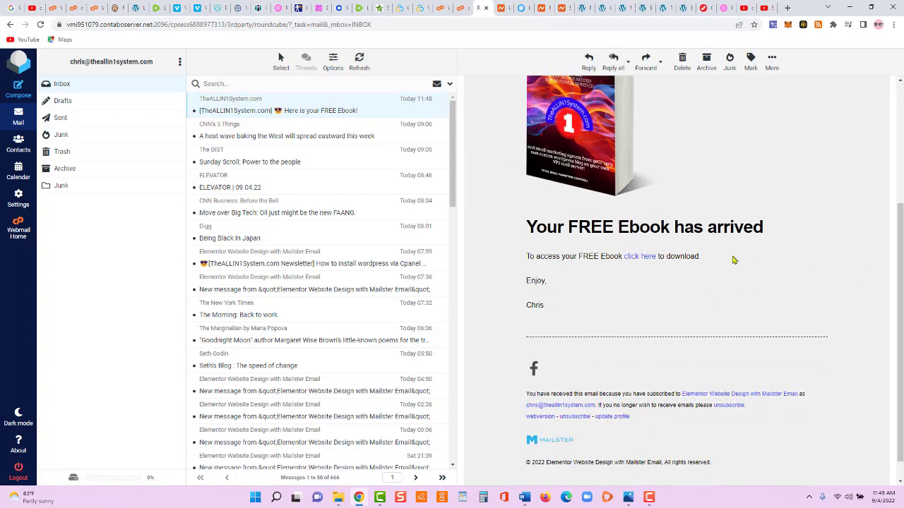
left_click(644, 259)
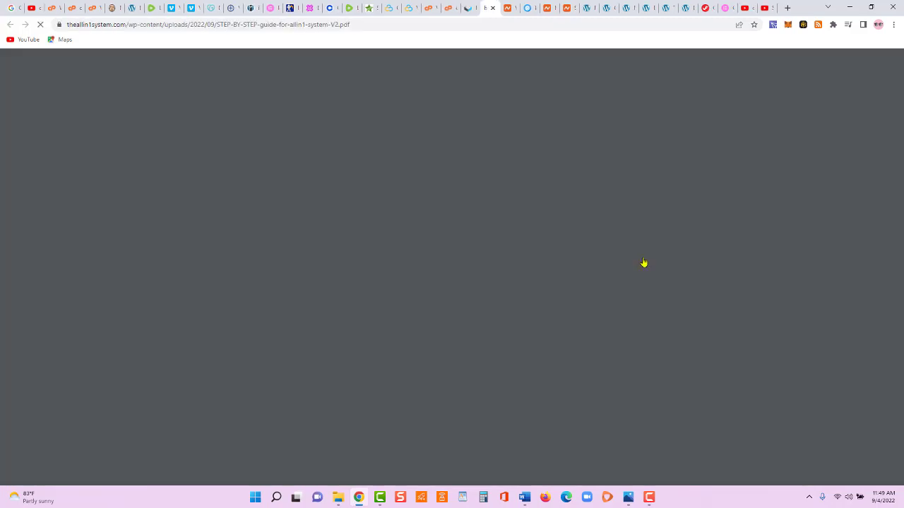